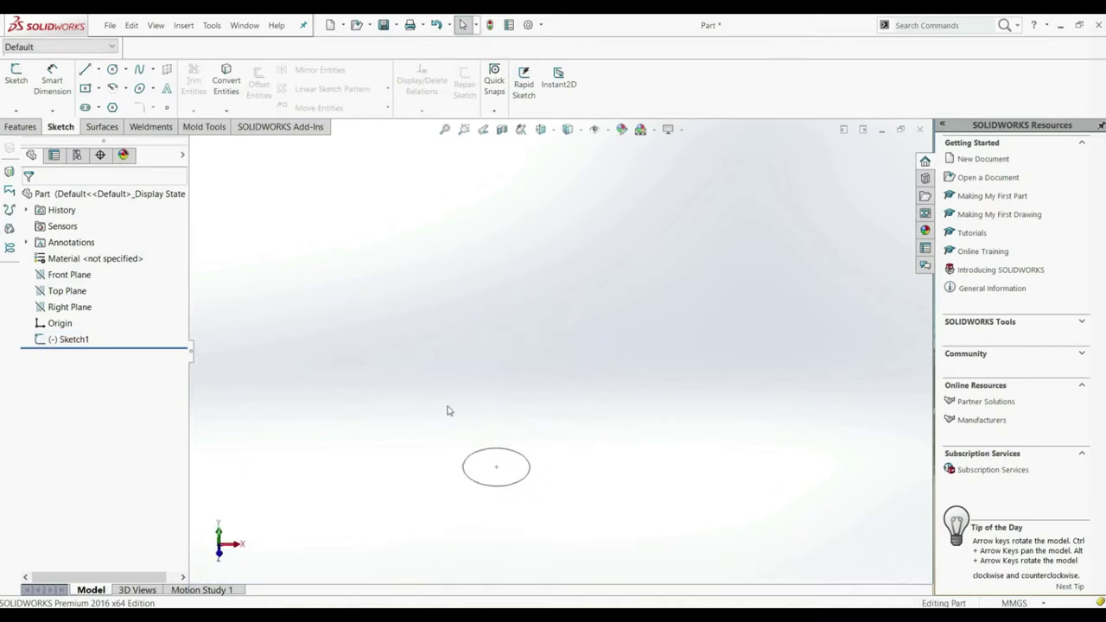
Start a Helix and Spiral curve based on the sketched circle
click(10, 127)
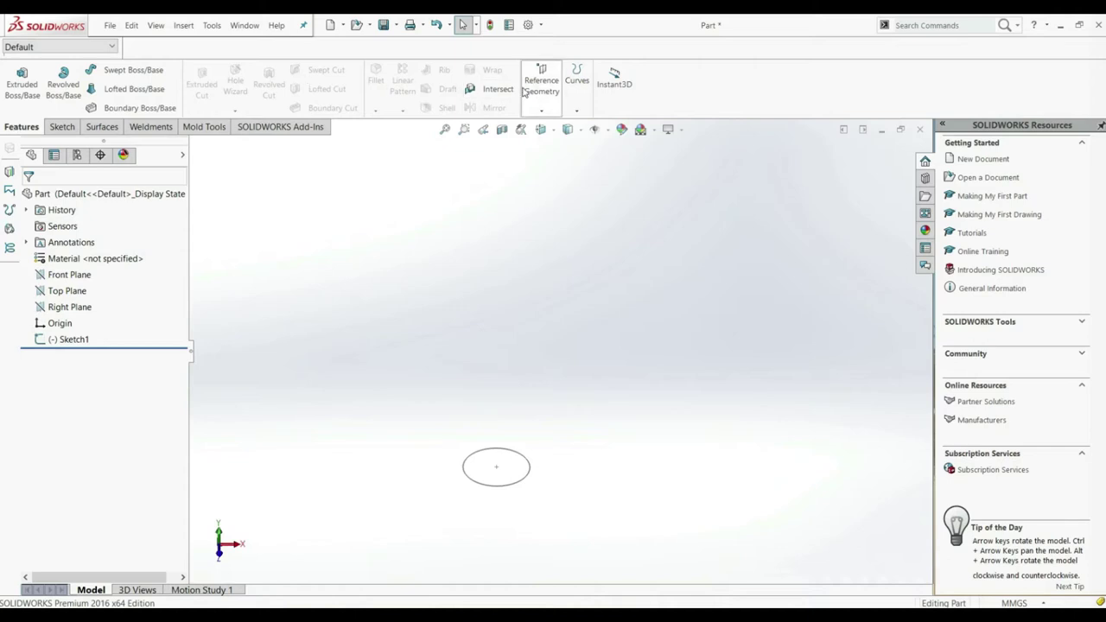
click(582, 101)
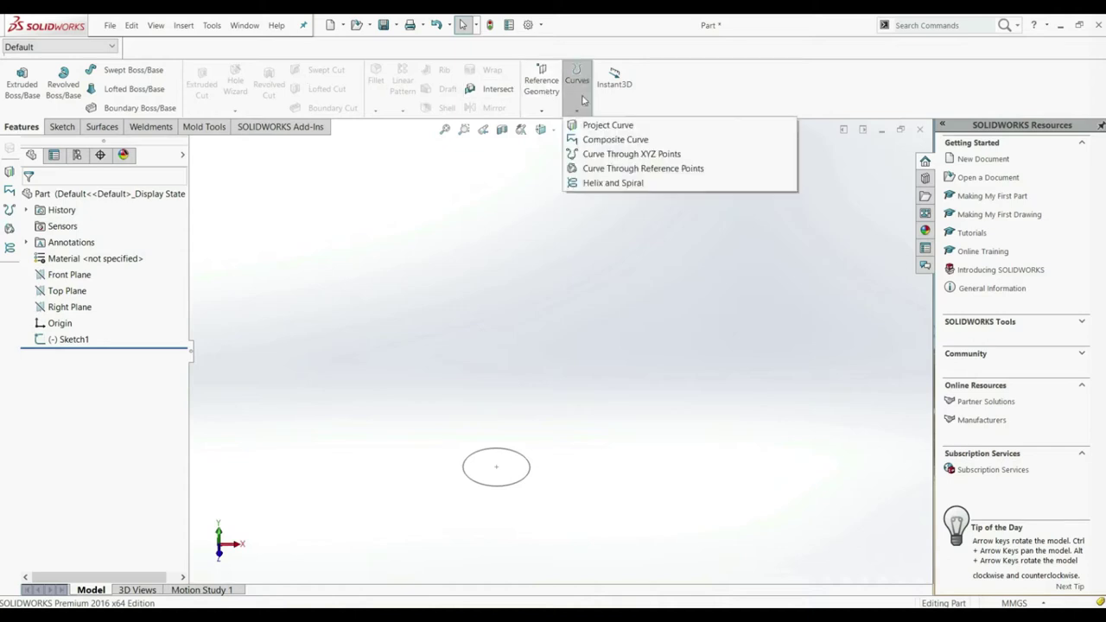
click(593, 184)
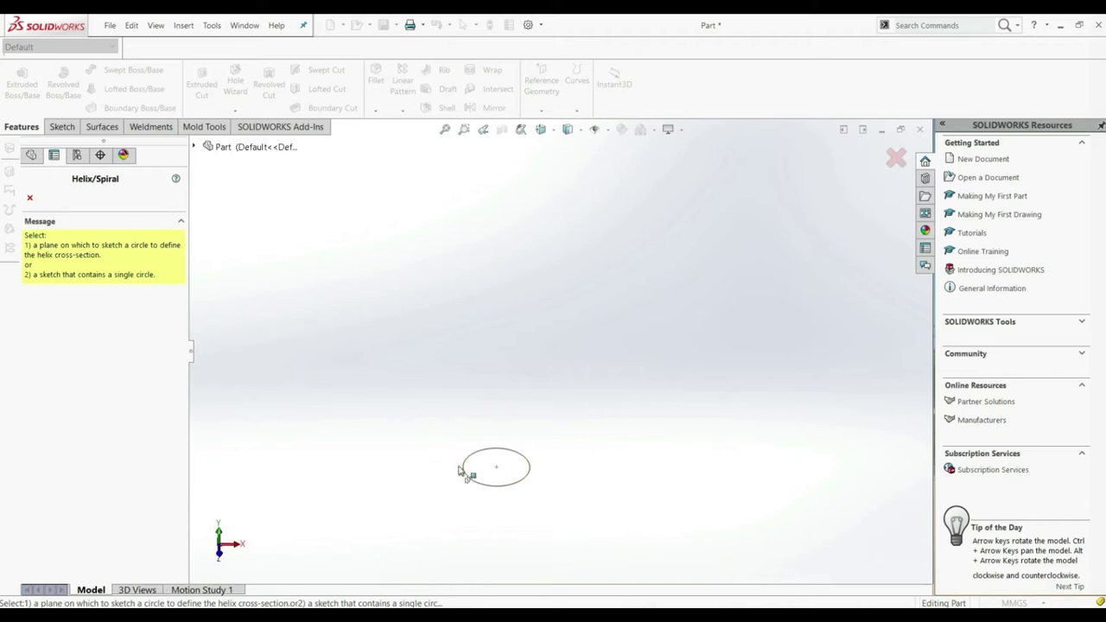
click(475, 484)
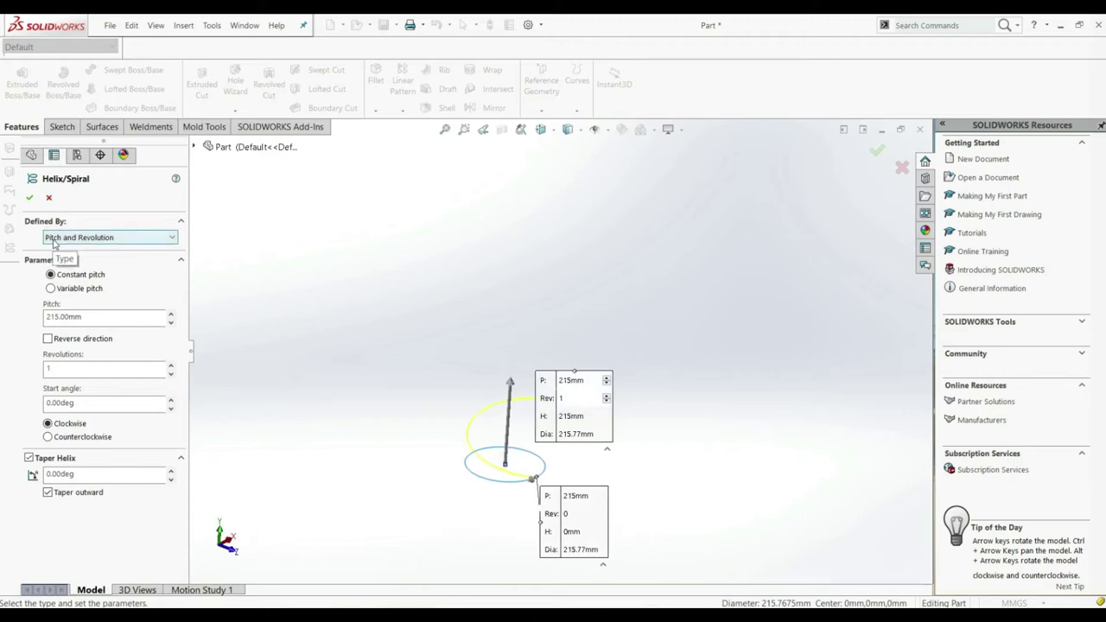
Try defining the helix by Height and Revolution, Height and Pitch, and Spiral, ending back on Pitch and Revolution
click(107, 238)
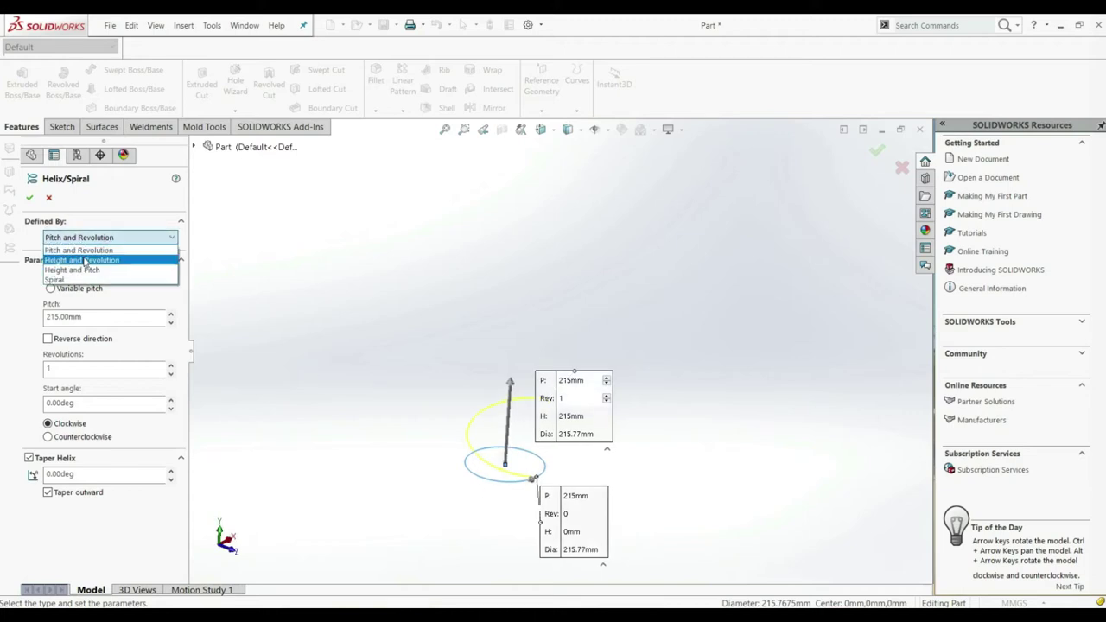
click(95, 261)
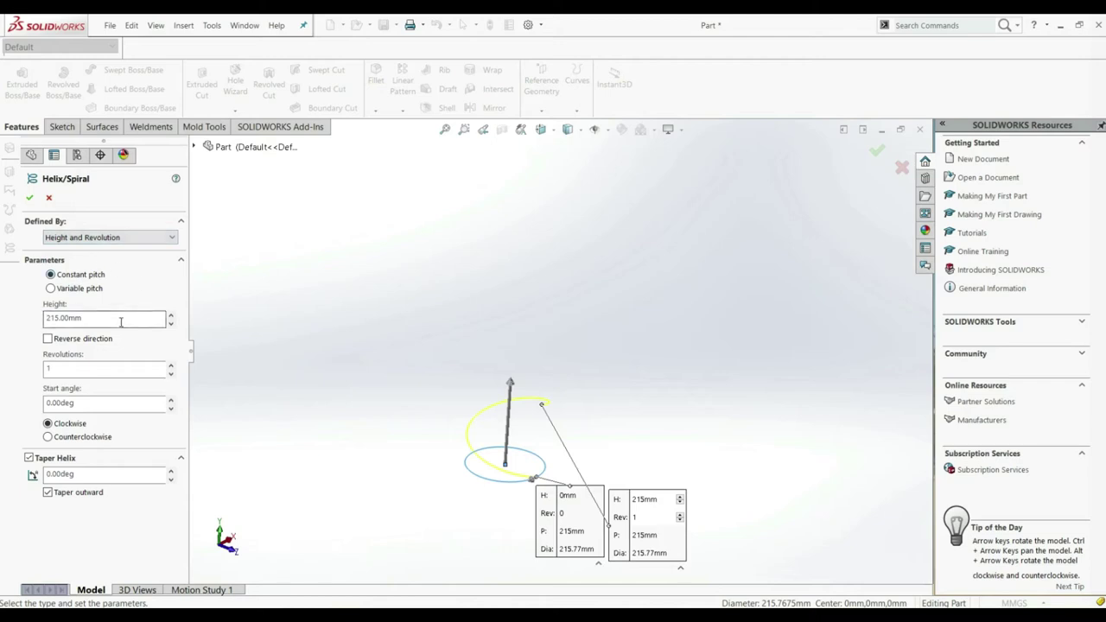
click(95, 237)
click(90, 271)
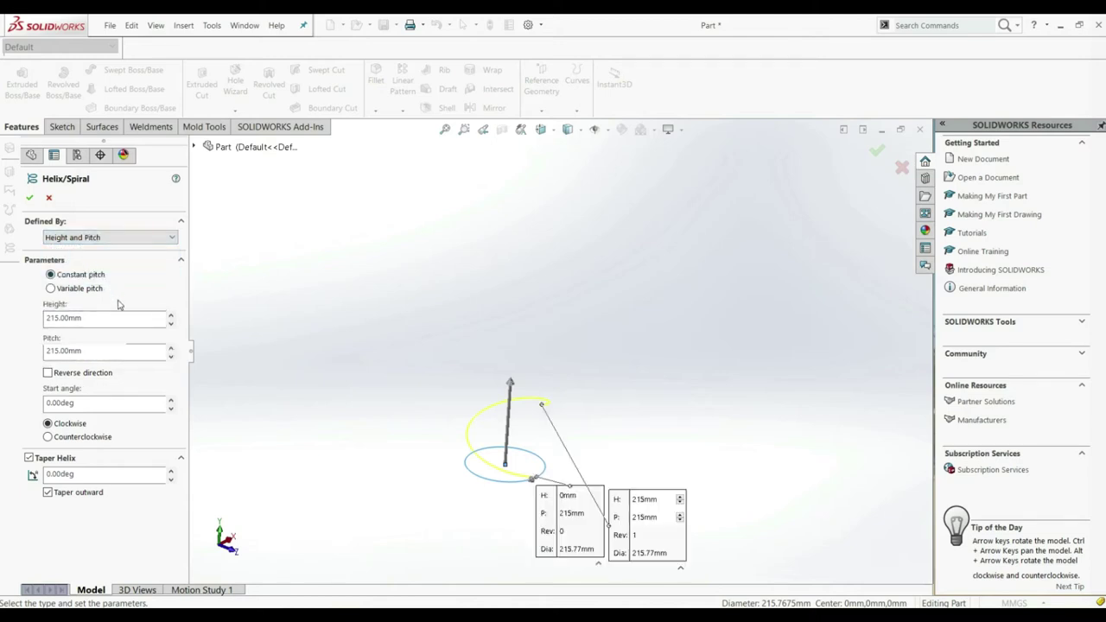
click(109, 237)
click(94, 280)
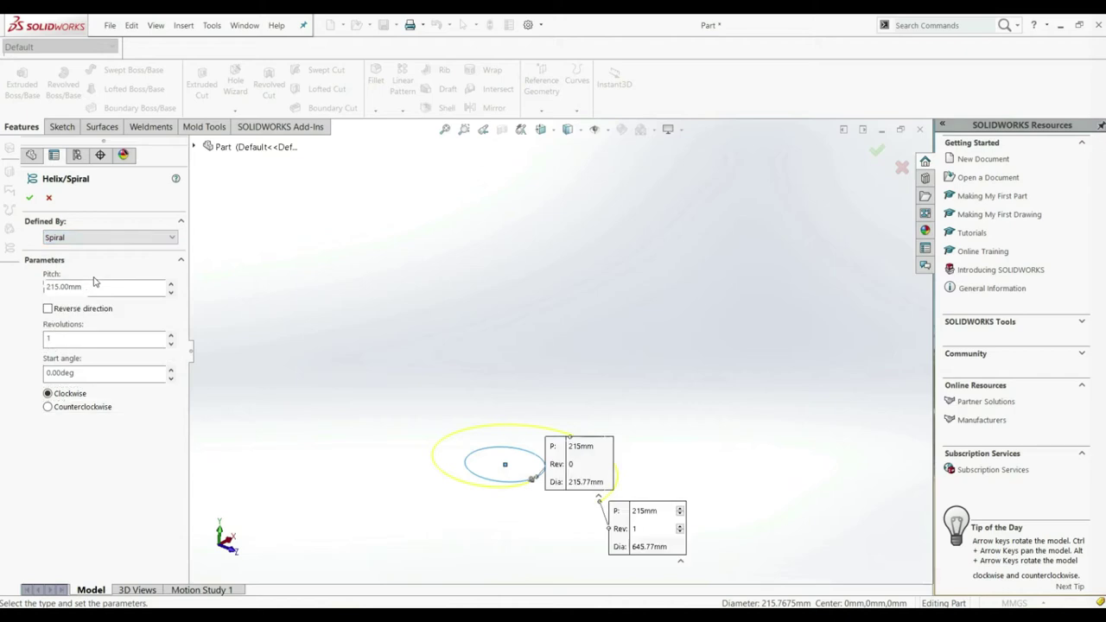
middle_drag(319, 337, 247, 415)
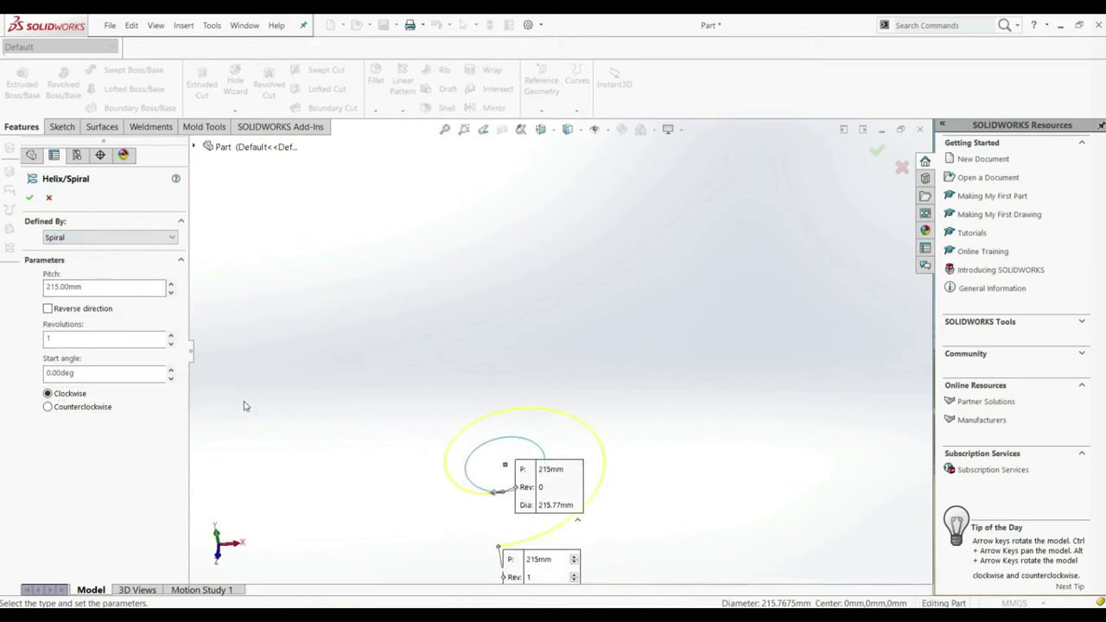
click(66, 237)
click(73, 247)
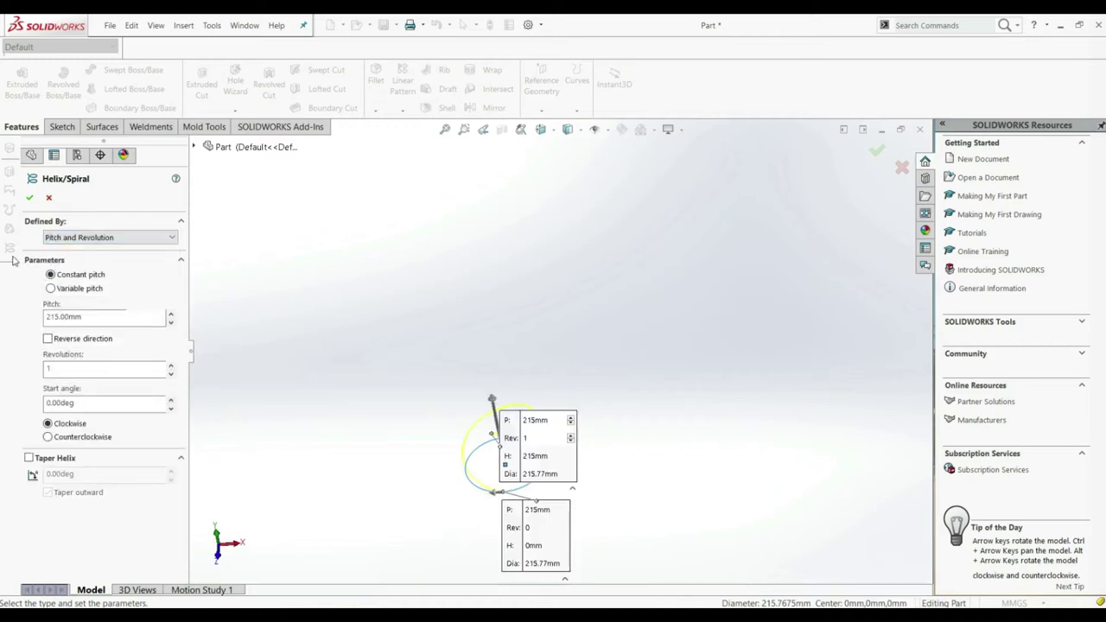
Try the variable pitch option, return to constant pitch and raise the helix pitch to 625 mm
click(52, 289)
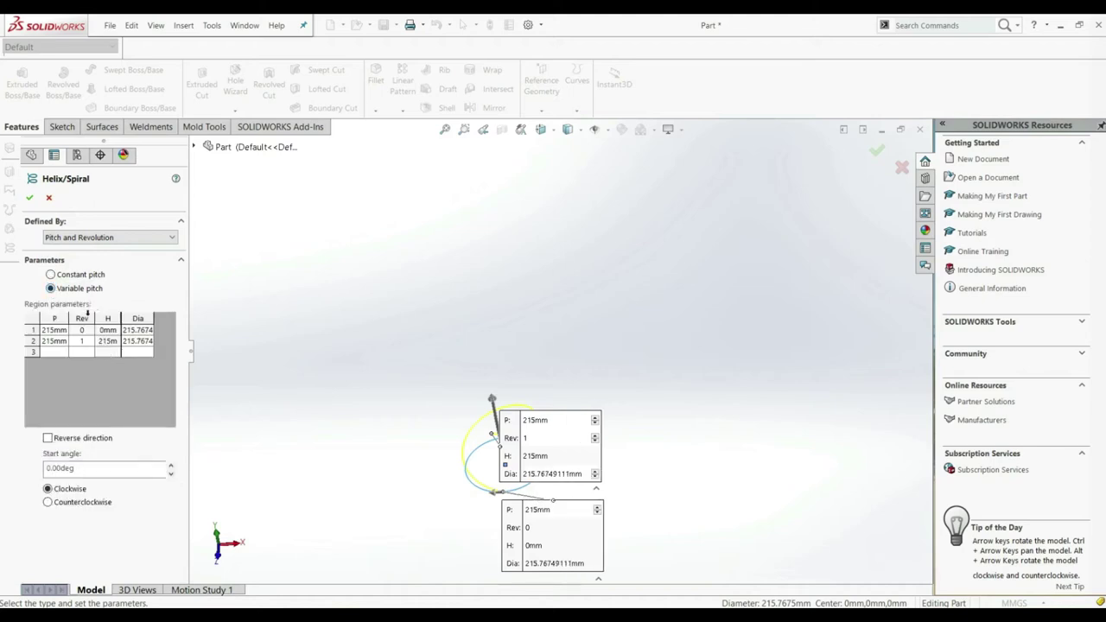
click(78, 275)
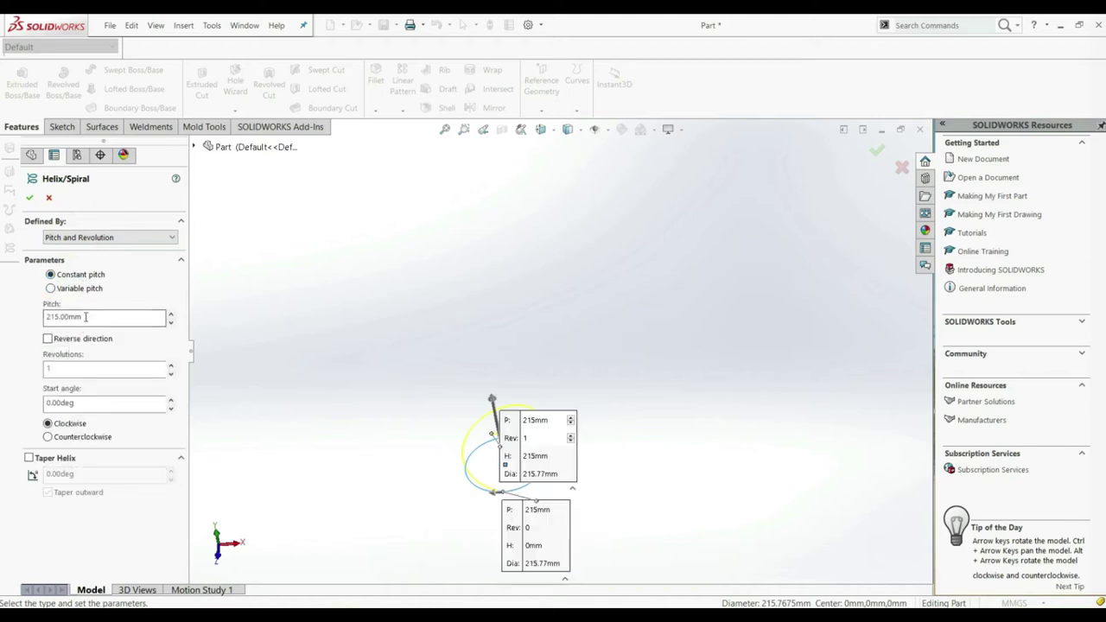
click(170, 314)
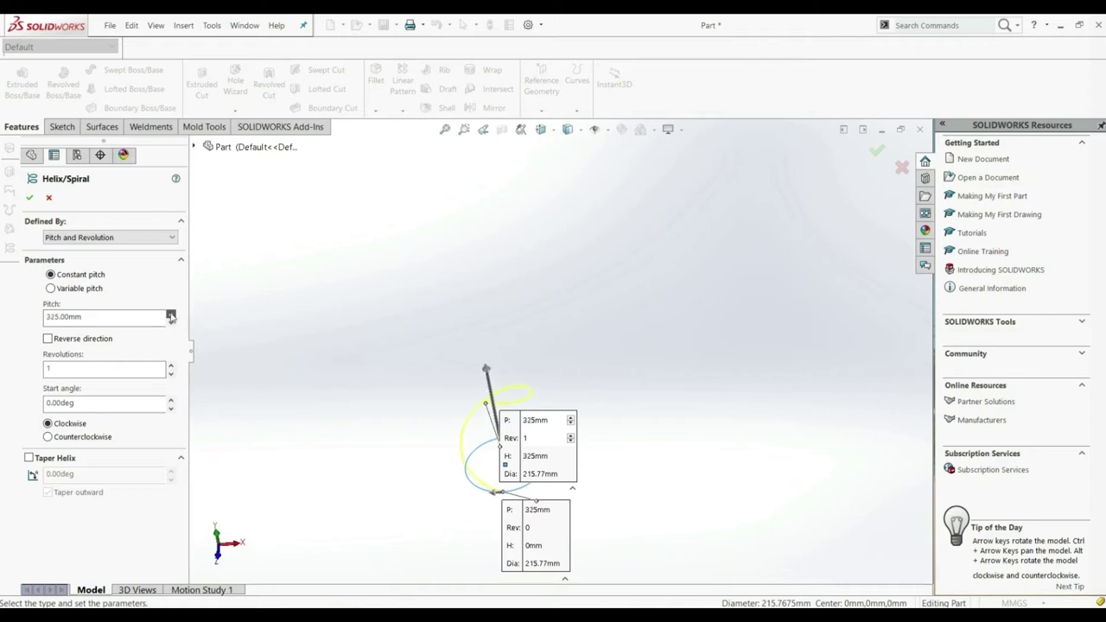
drag(170, 314, 170, 314)
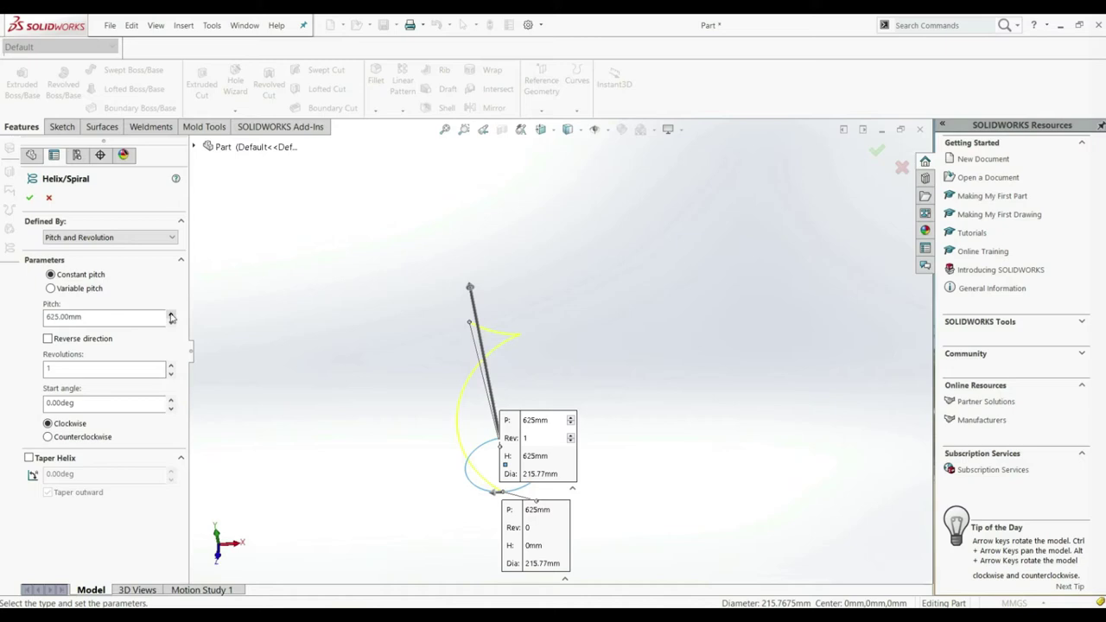
Try reversing the helix direction and restore the original upward direction
click(48, 338)
middle_drag(594, 489, 558, 449)
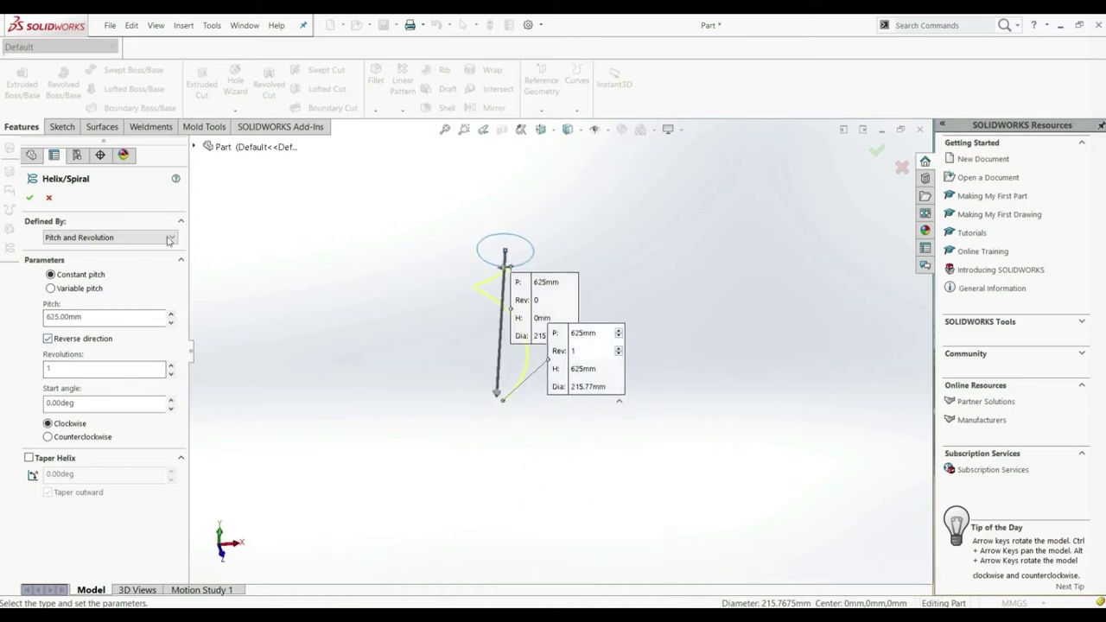
click(48, 339)
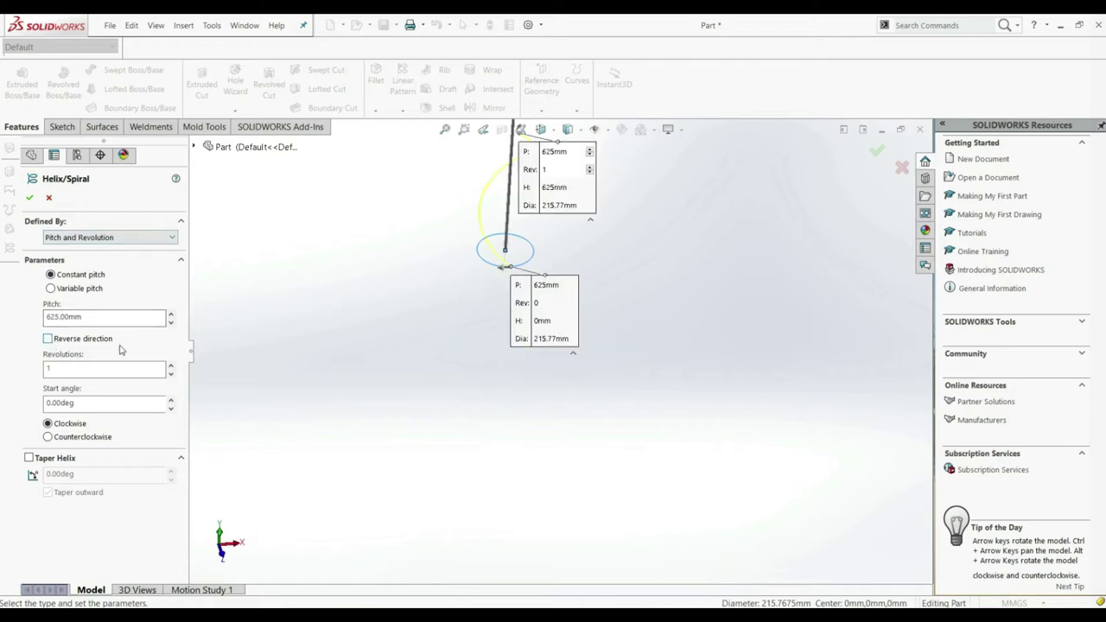
Set the helix to 3 revolutions
scroll(419, 316, up, 5)
scroll(567, 259, down, 7)
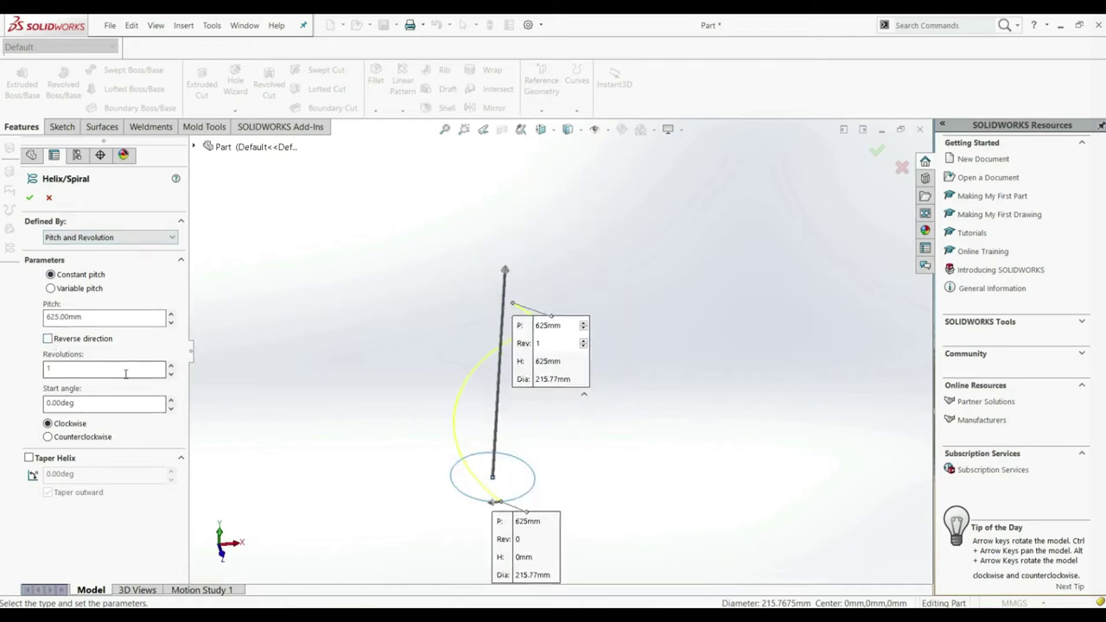
click(170, 365)
click(170, 366)
click(170, 366)
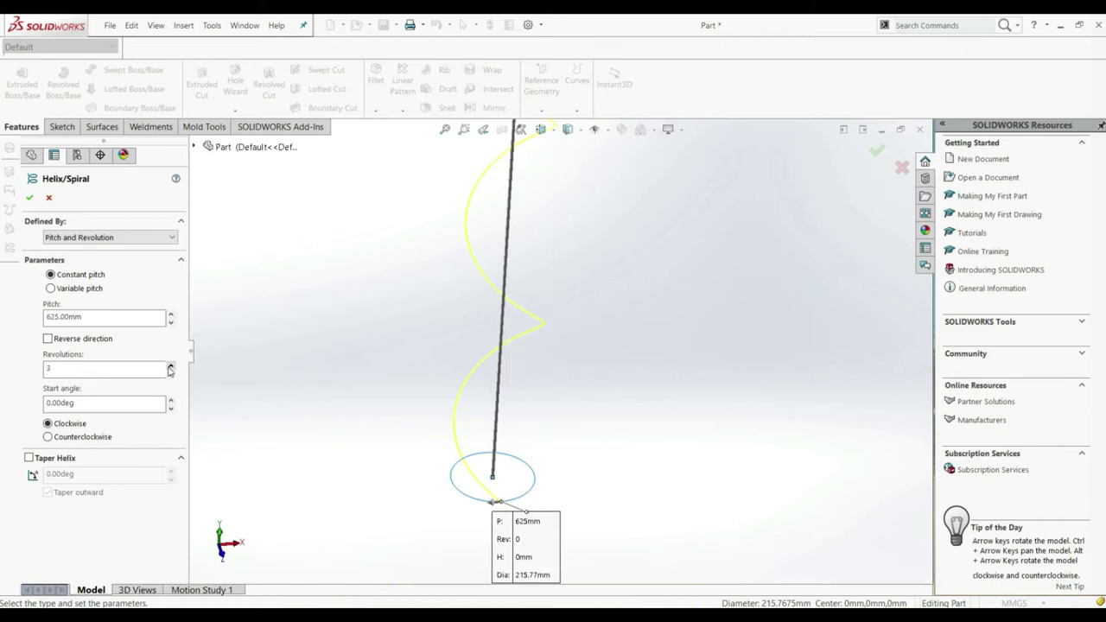
scroll(385, 429, up, 7)
scroll(584, 370, down, 4)
scroll(561, 354, up, 3)
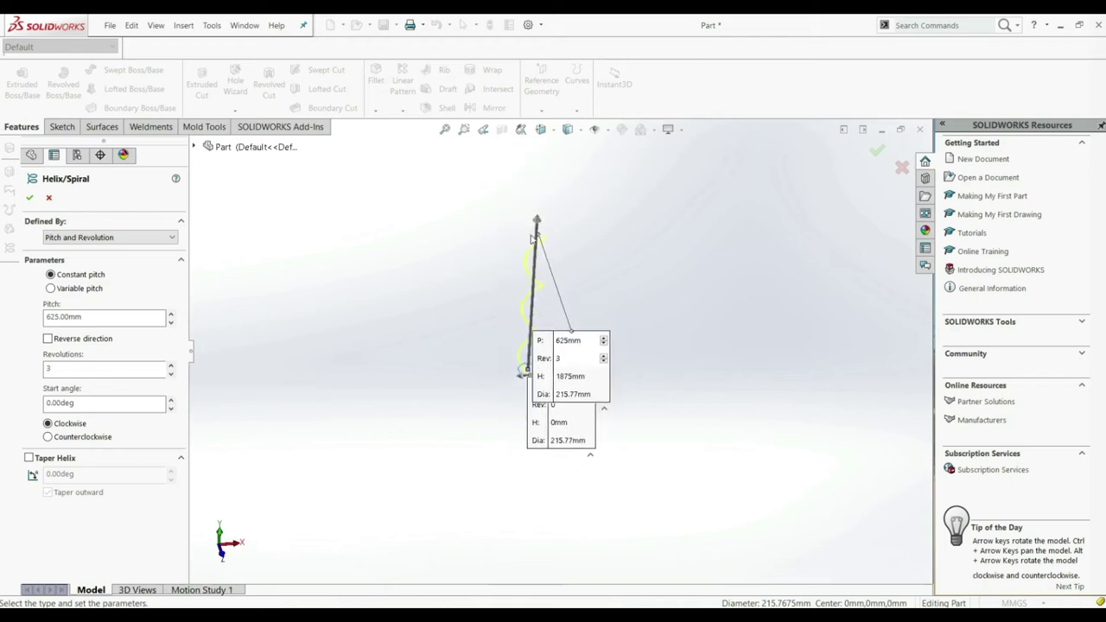
scroll(542, 337, down, 3)
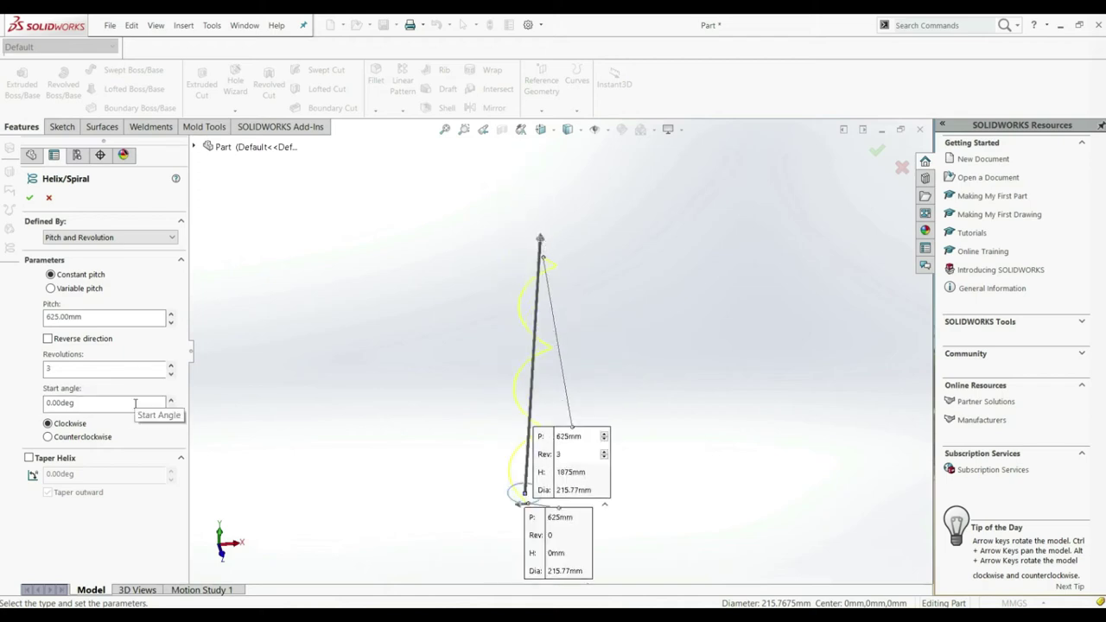
Try a helix pitch of 400 mm and settle on a pitch of 200 mm
click(109, 317)
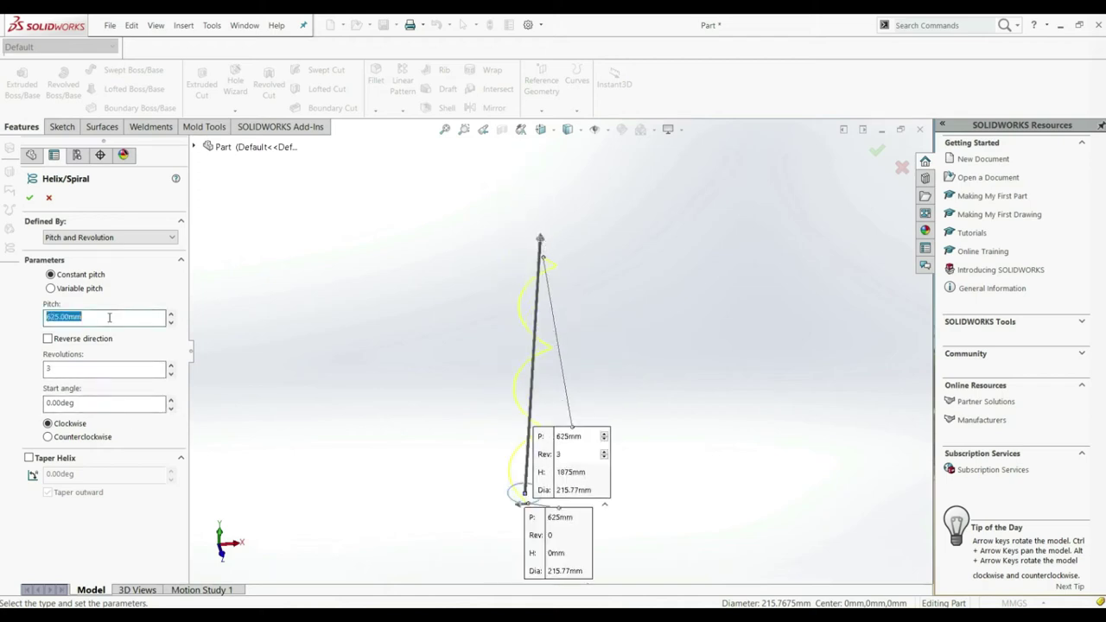
text(400)
key(Return)
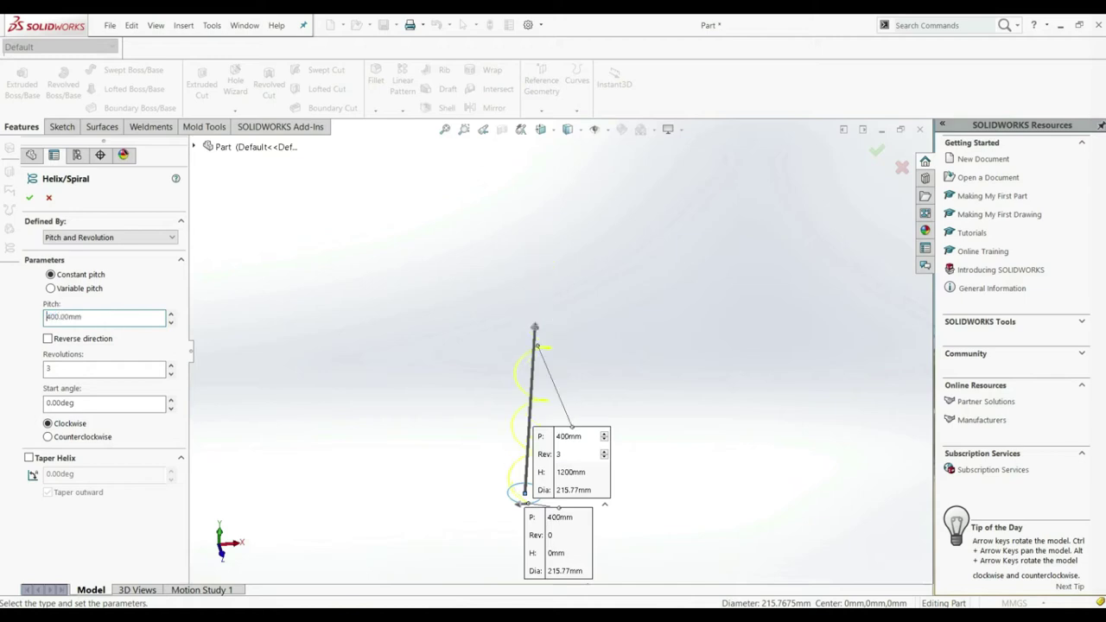
click(116, 317)
text(200)
key(Return)
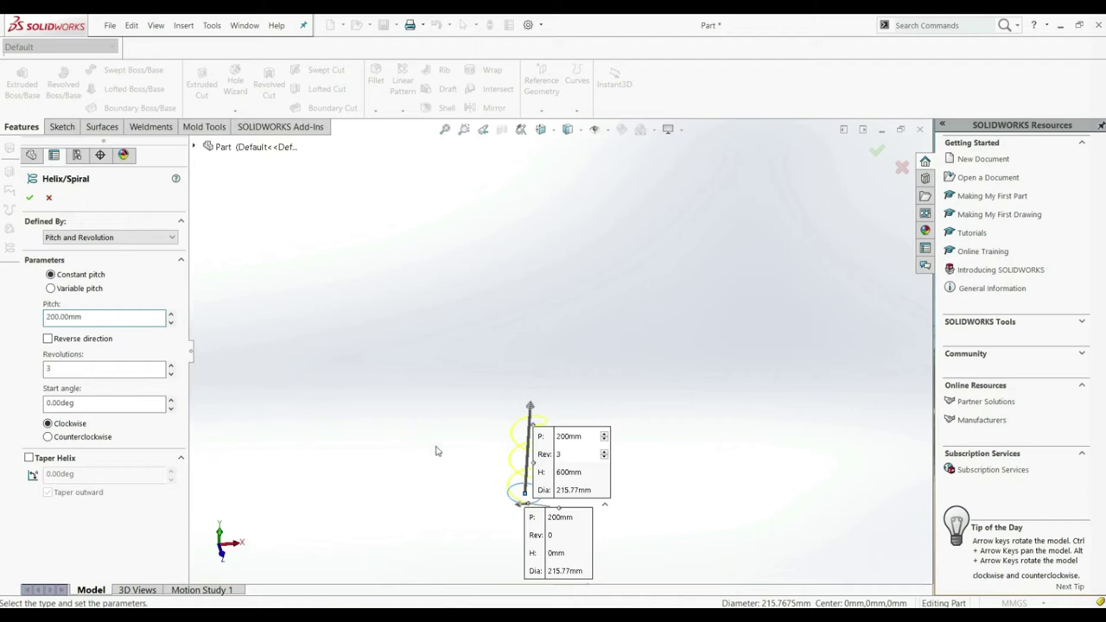
Set the helix start angle to 45 degrees and keep the clockwise rotation after trying counterclockwise
scroll(555, 505, down, 4)
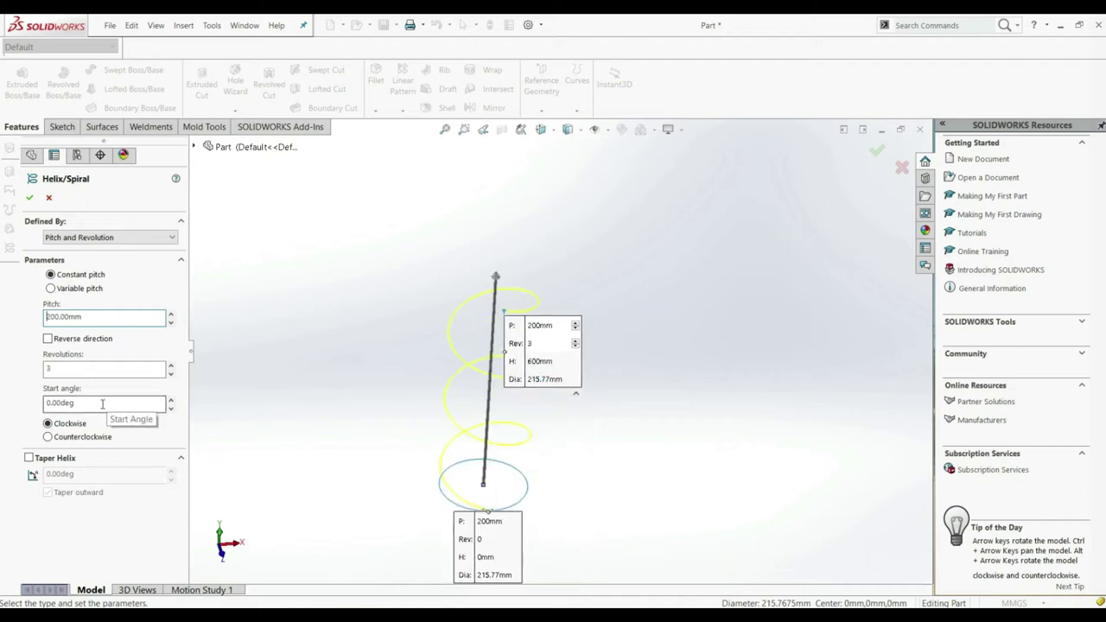
click(170, 403)
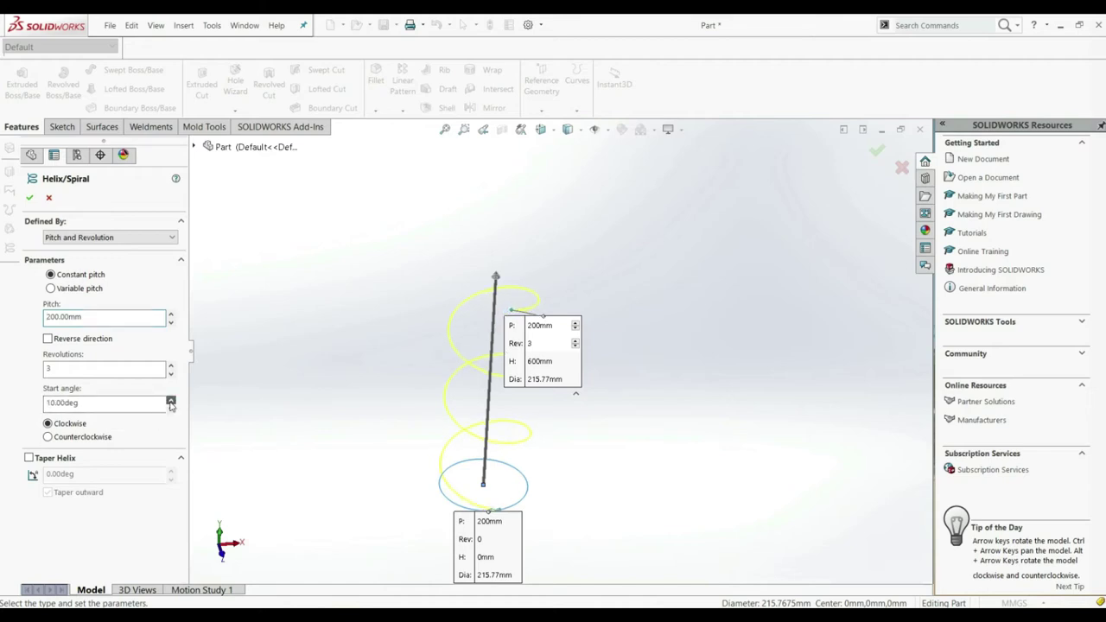
drag(170, 403, 171, 406)
click(149, 405)
text(45)
key(Return)
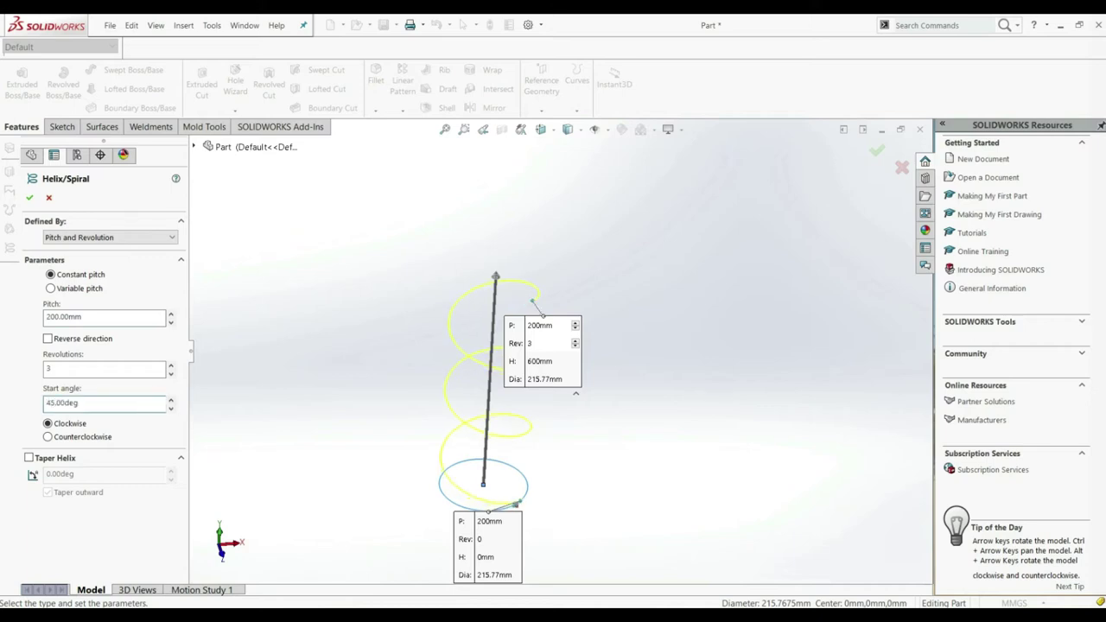
click(47, 436)
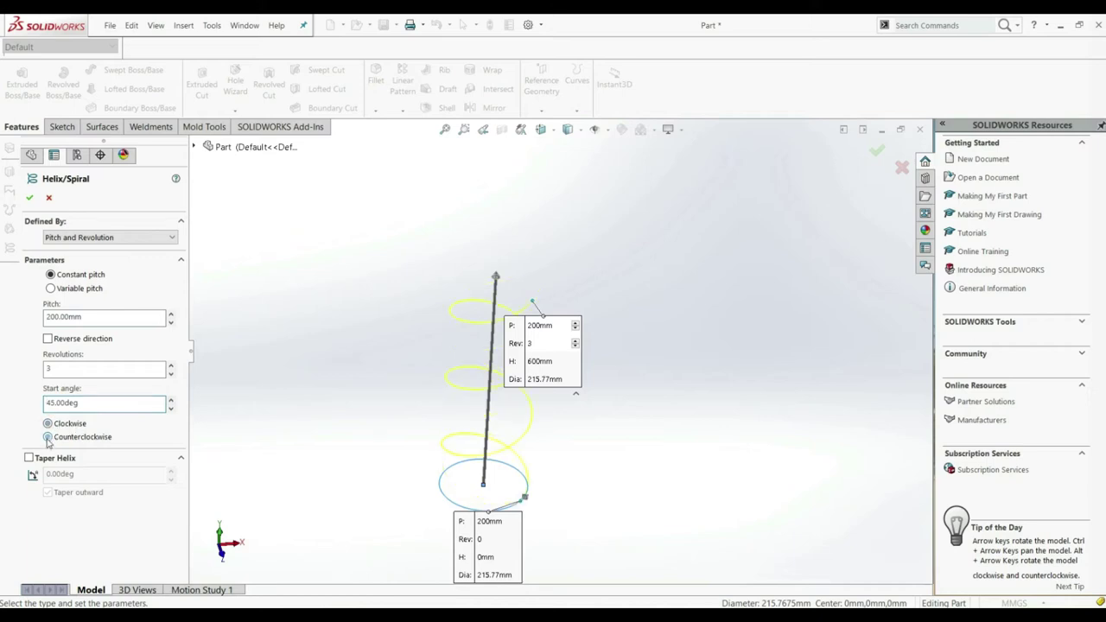
click(47, 424)
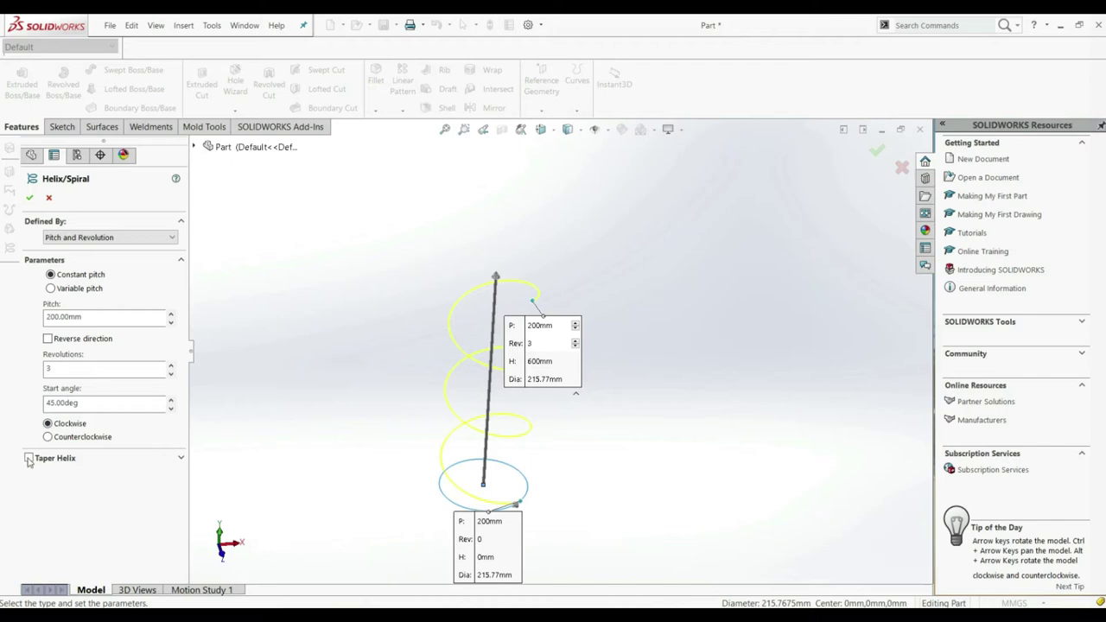
Try tapering the helix outward at 21 degrees and inward, and turn the taper off again
click(29, 459)
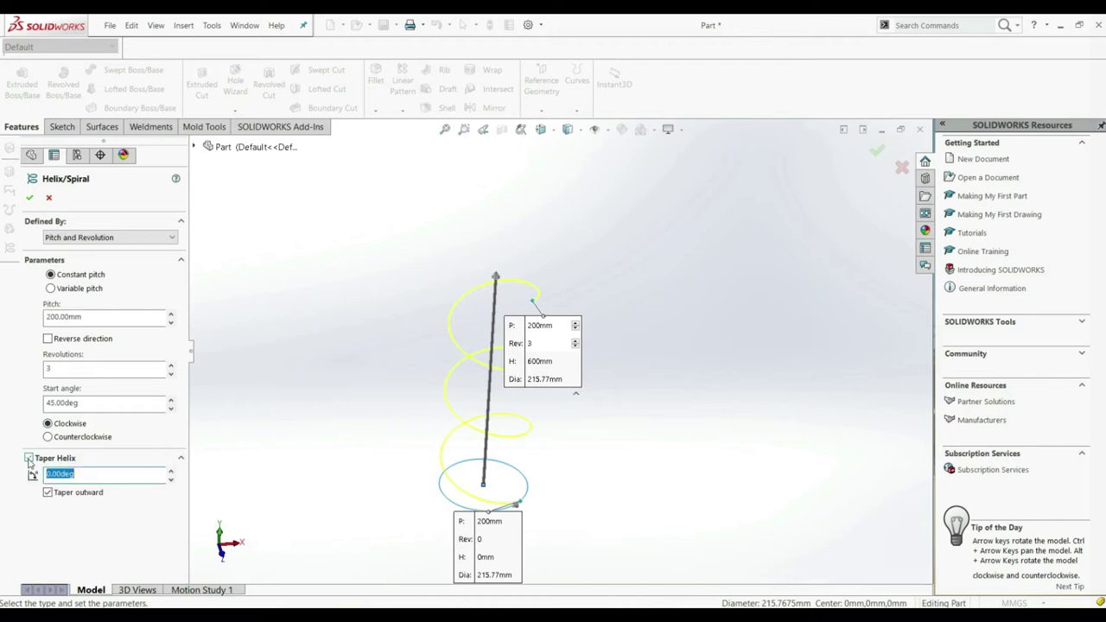
click(171, 472)
click(171, 472)
click(171, 471)
click(171, 471)
click(171, 471)
click(171, 472)
click(170, 472)
click(170, 472)
click(170, 472)
click(171, 472)
click(170, 471)
click(170, 472)
click(170, 471)
click(170, 472)
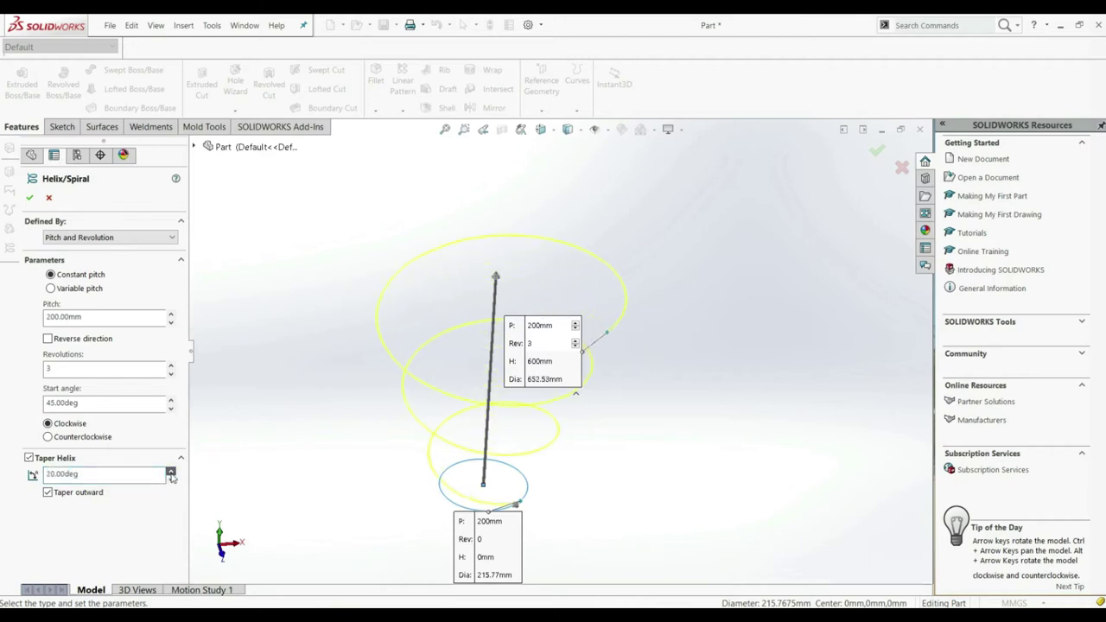
click(170, 471)
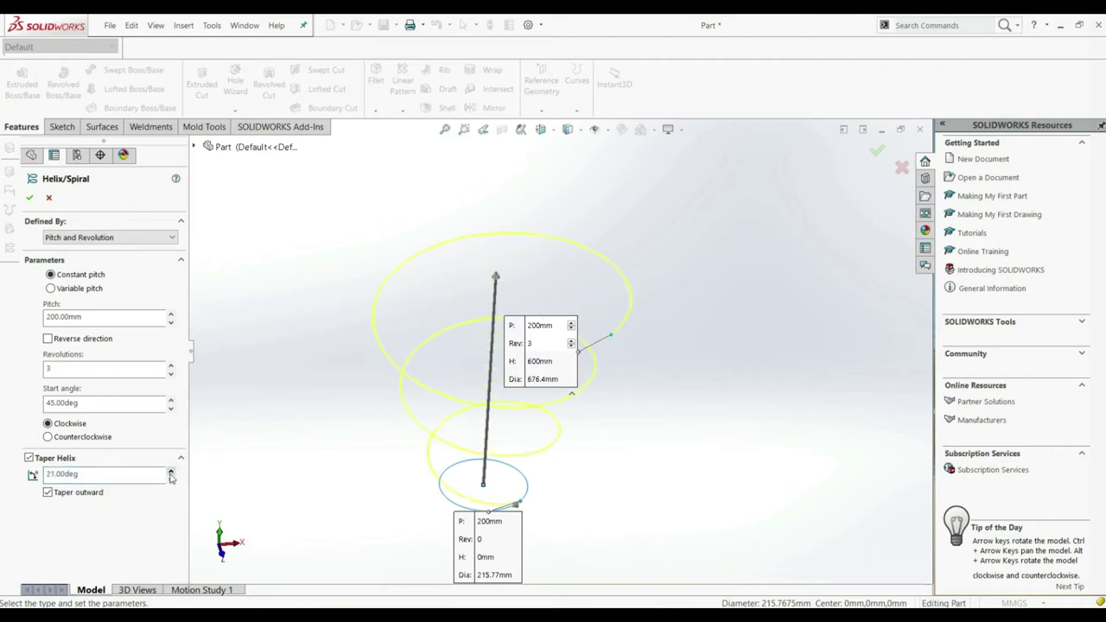
click(48, 492)
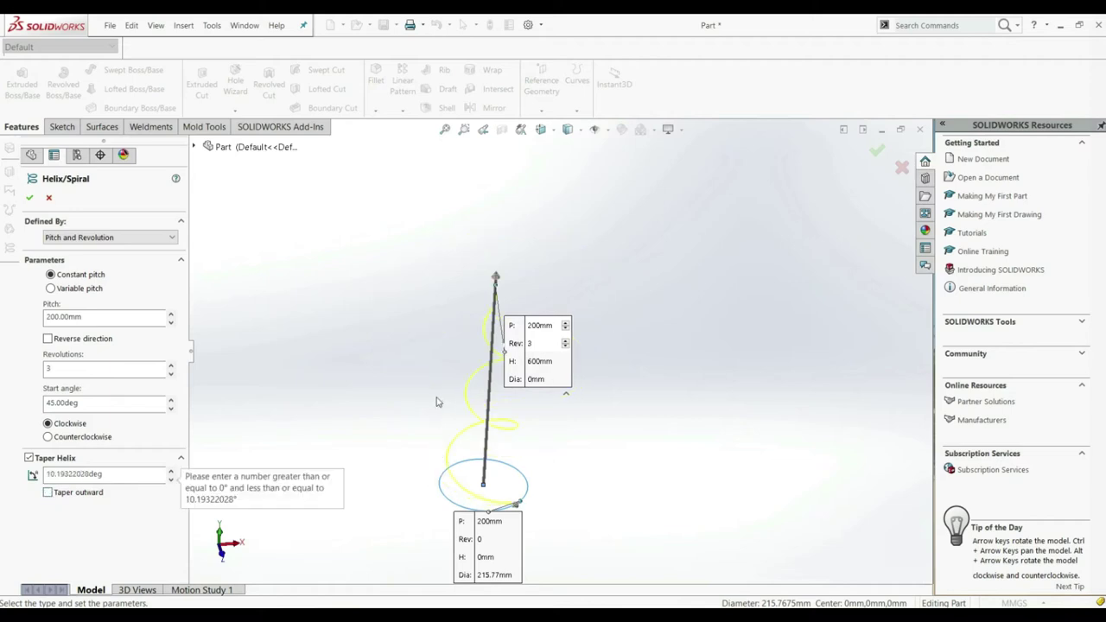
click(29, 458)
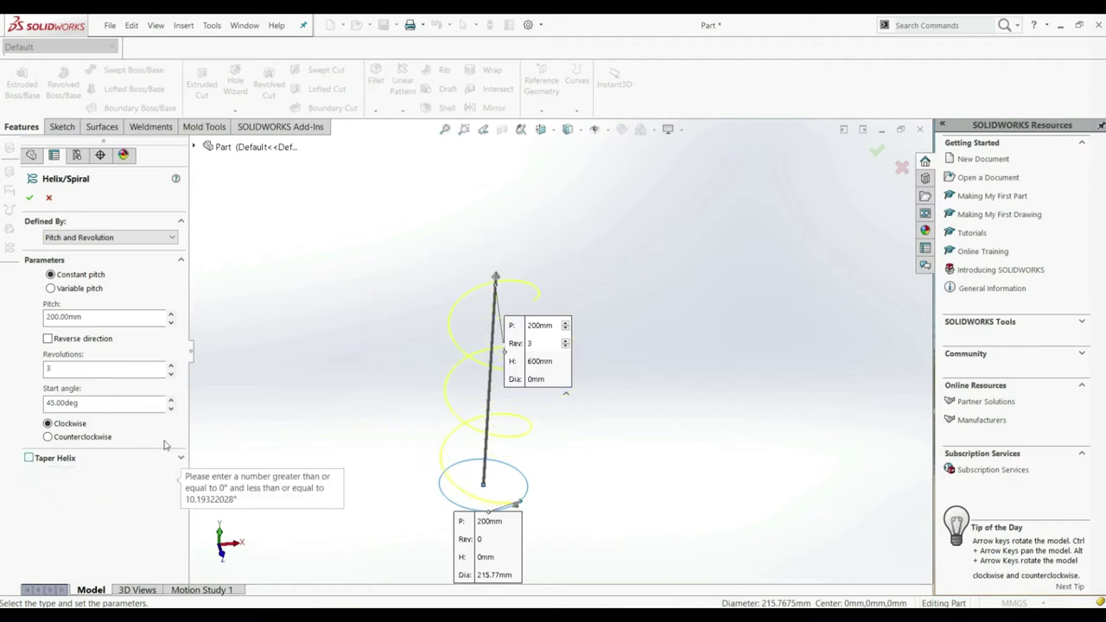
Accept the Helix/Spiral settings to create the untapered helix from the circle
scroll(487, 439, up, 3)
scroll(489, 442, down, 3)
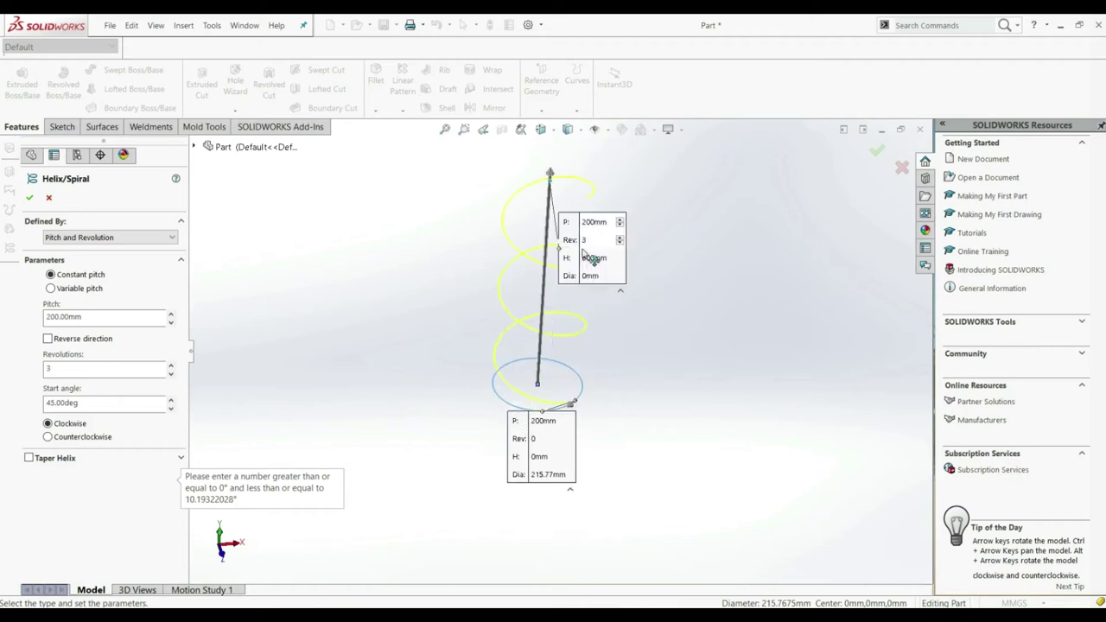
scroll(580, 248, down, 2)
scroll(580, 251, up, 3)
scroll(581, 236, down, 3)
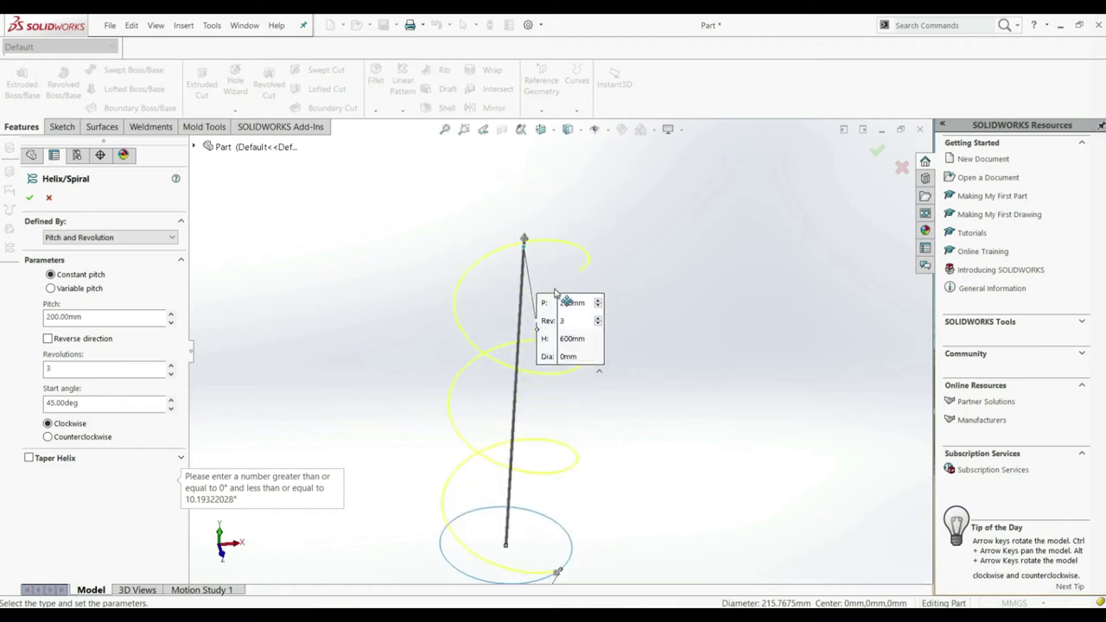
click(29, 198)
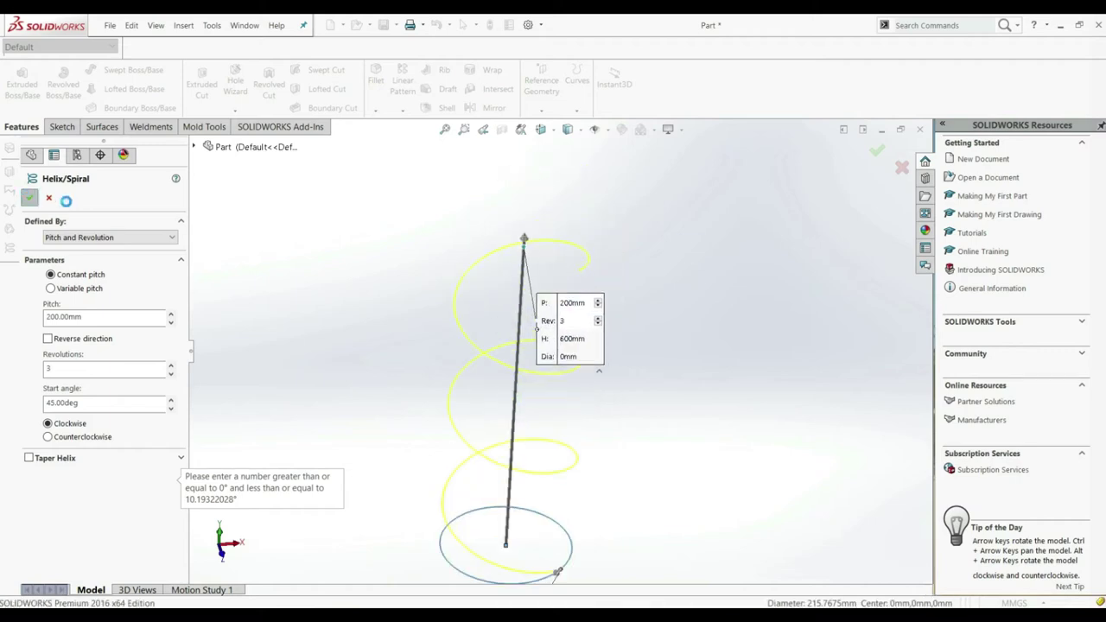
Edit the helix feature to be defined by Height and Revolution and set its height to 500 mm
click(318, 316)
middle_drag(319, 317, 368, 367)
scroll(481, 494, up, 1)
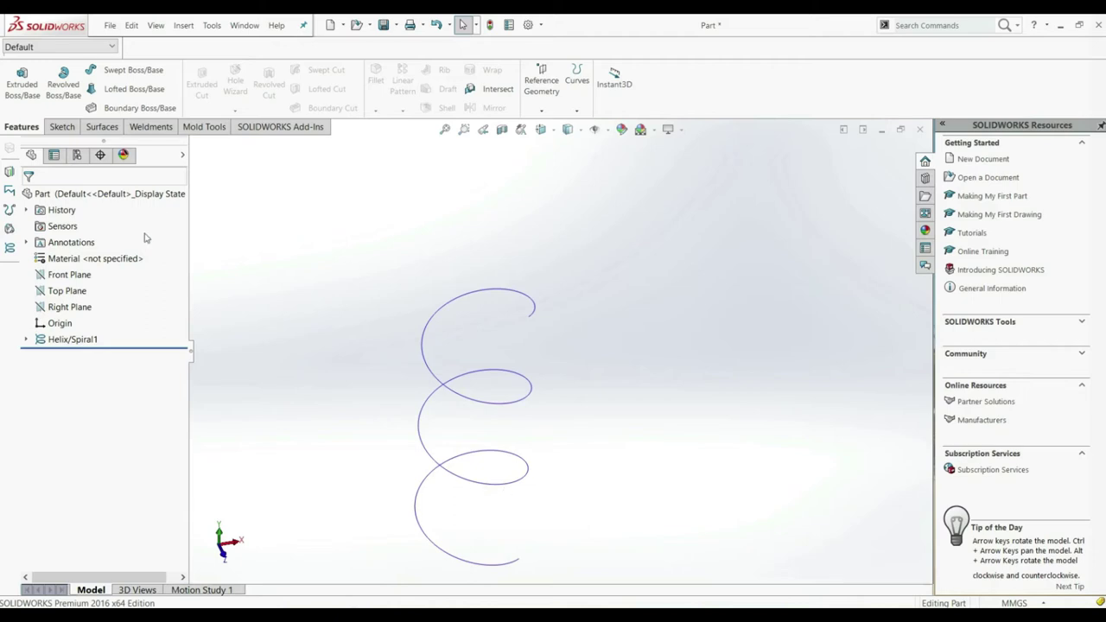
click(45, 340)
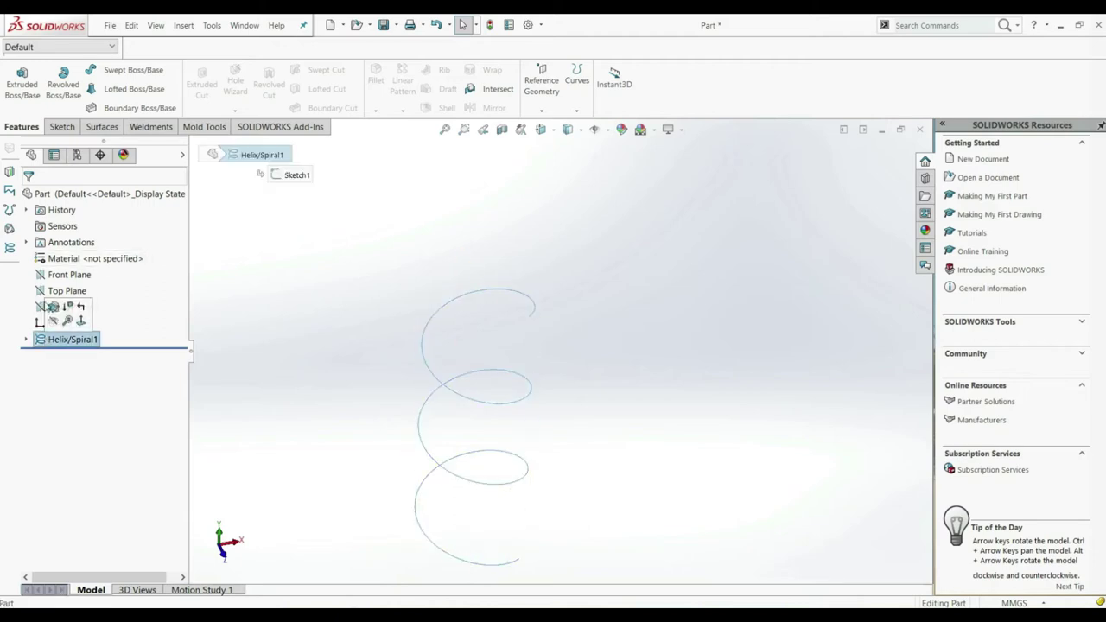
click(53, 308)
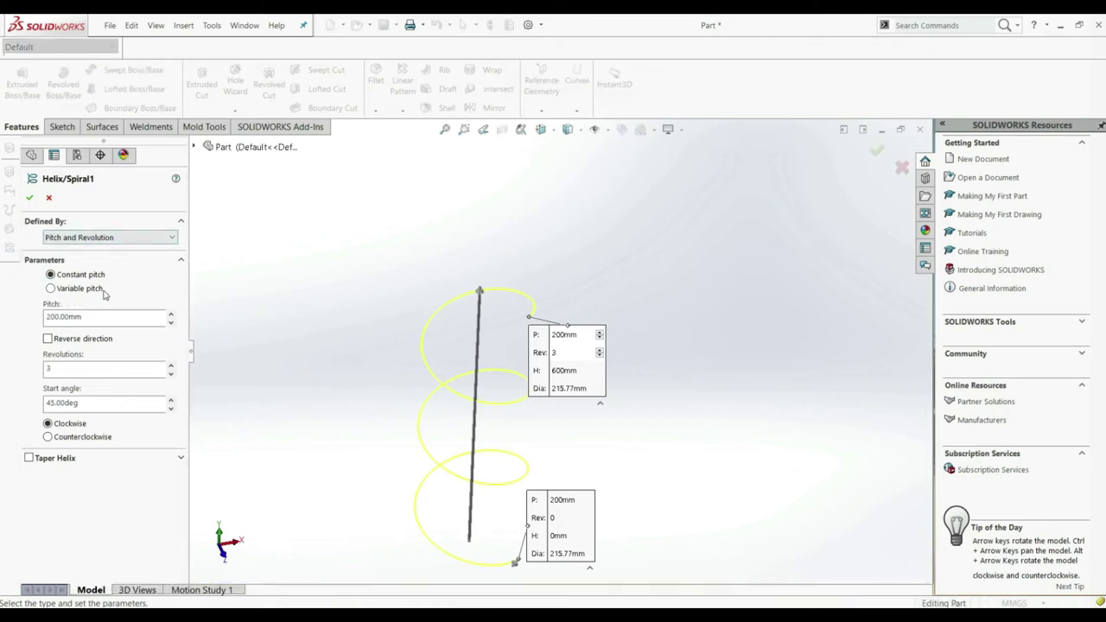
click(102, 238)
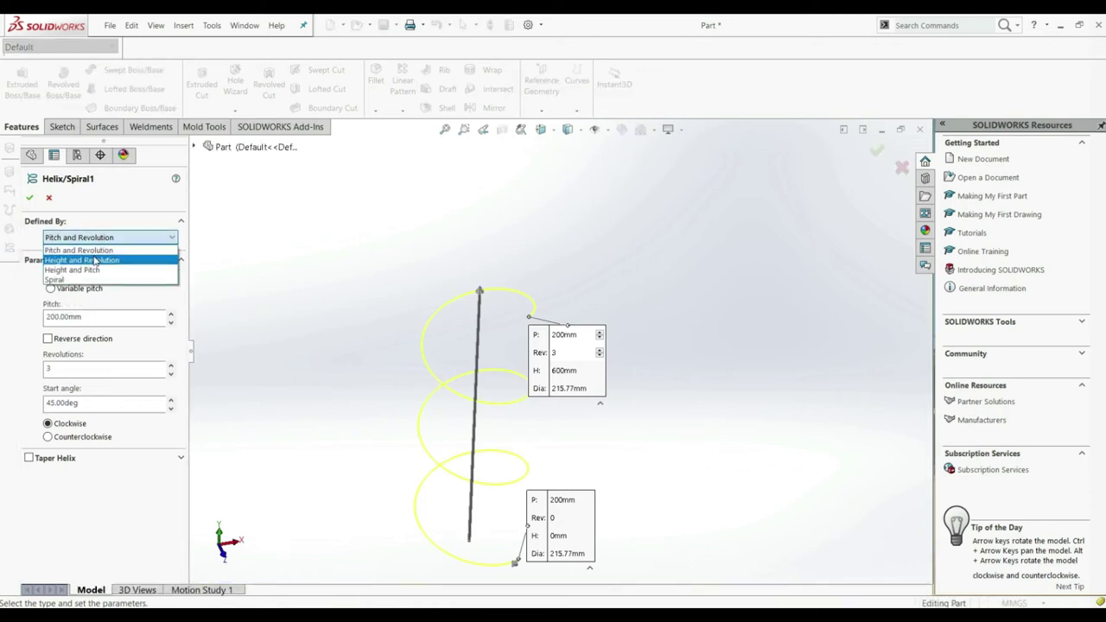
click(95, 262)
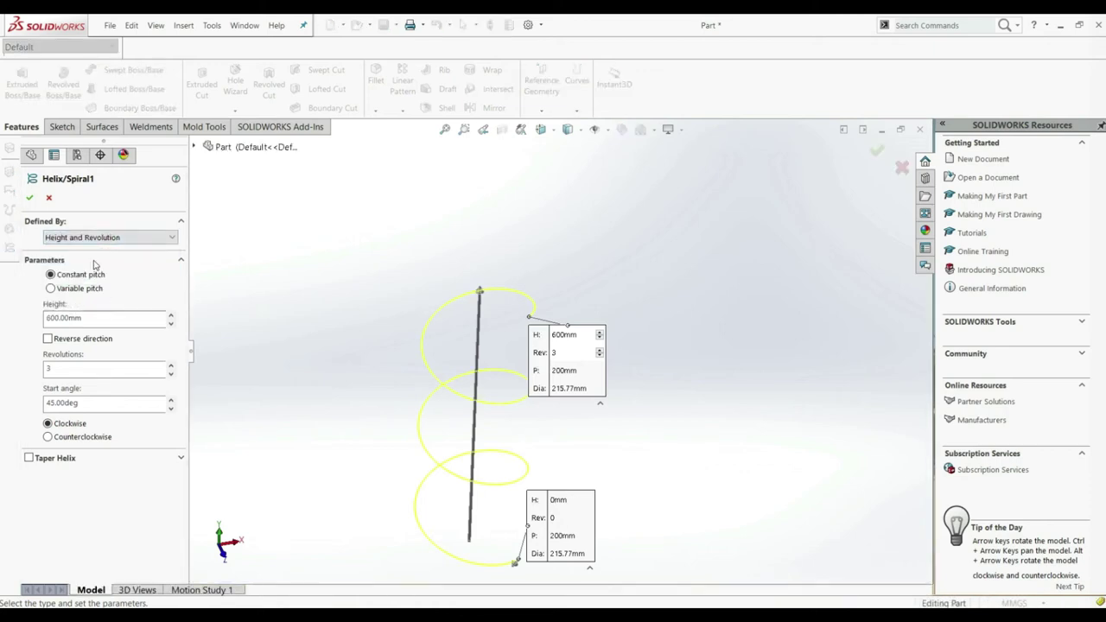
double_click(90, 319)
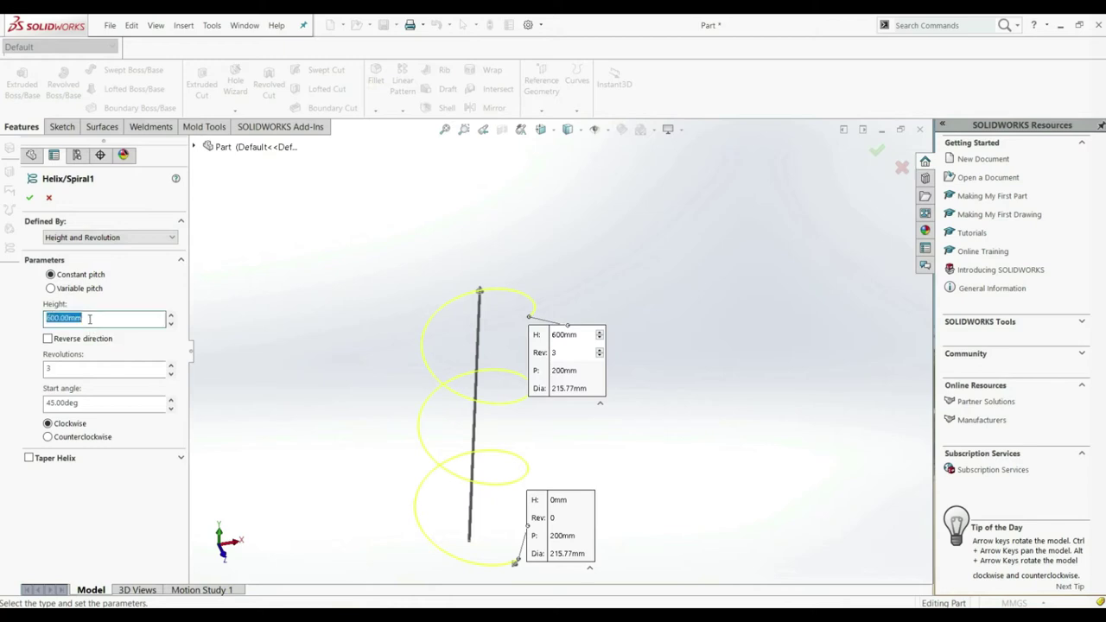
text(500)
key(Return)
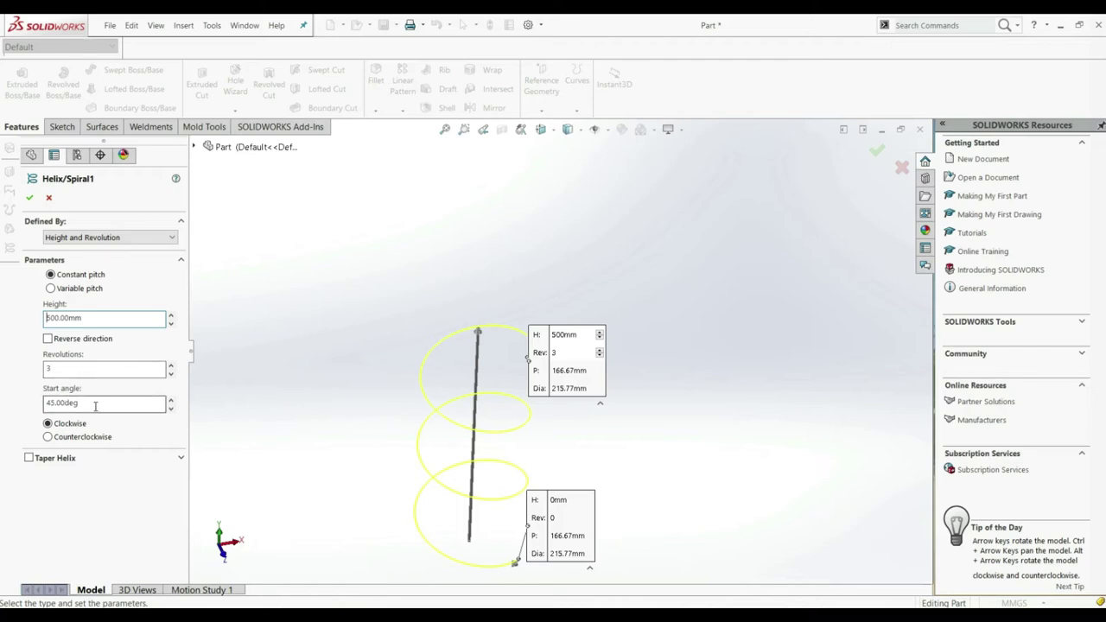
Try the Height and Pitch definition for the helix and switch its definition to Spiral
click(107, 239)
click(100, 270)
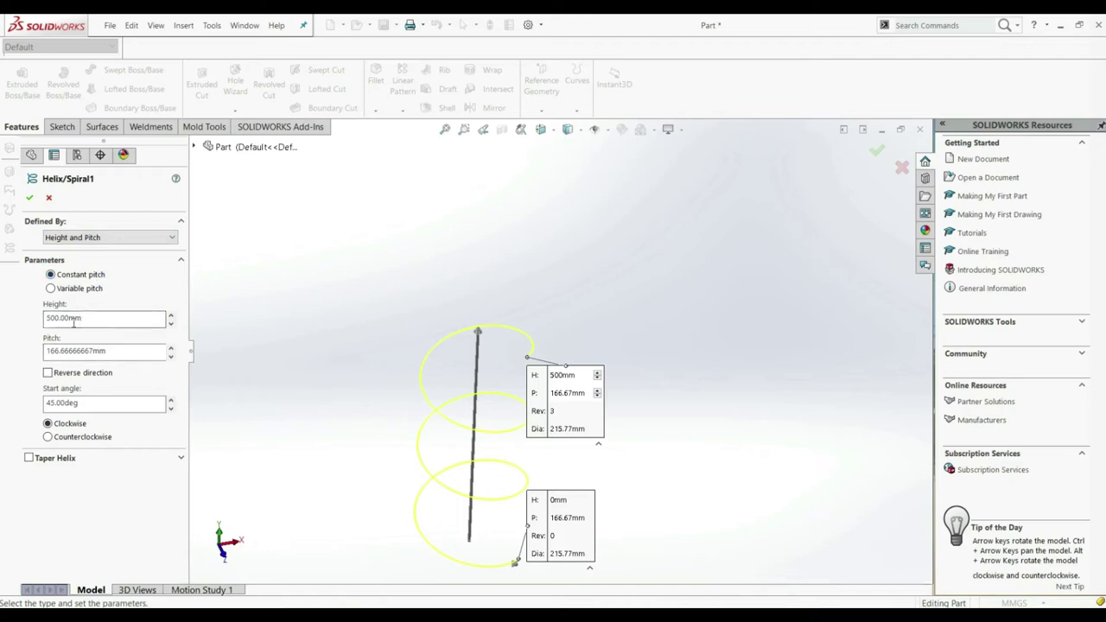
click(95, 238)
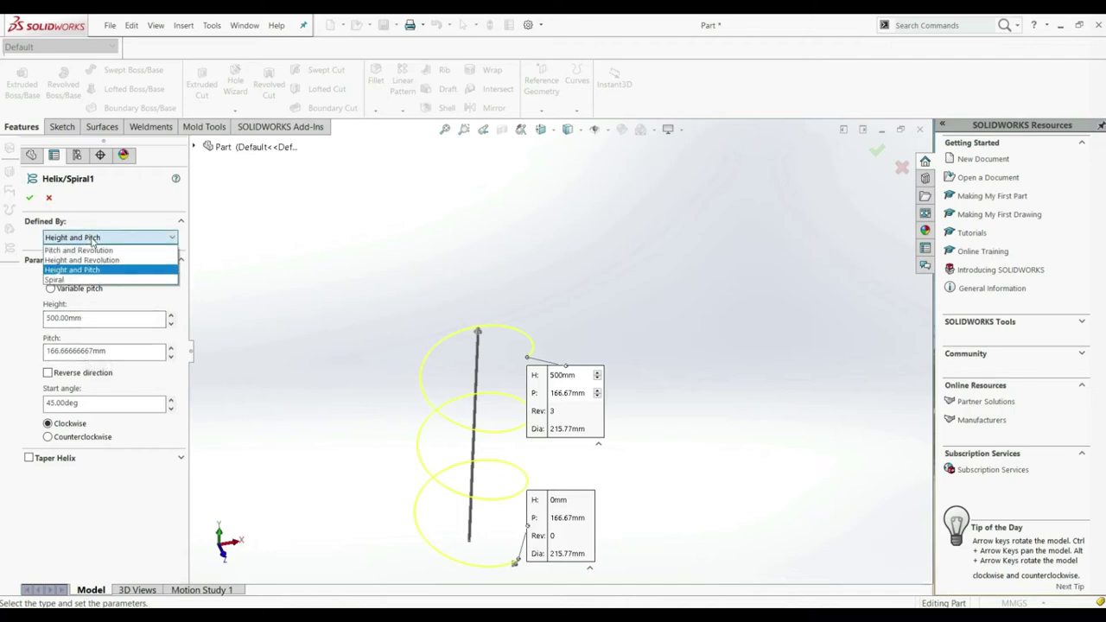
click(86, 280)
scroll(378, 368, up, 3)
scroll(543, 423, down, 2)
scroll(474, 264, up, 2)
scroll(461, 382, down, 4)
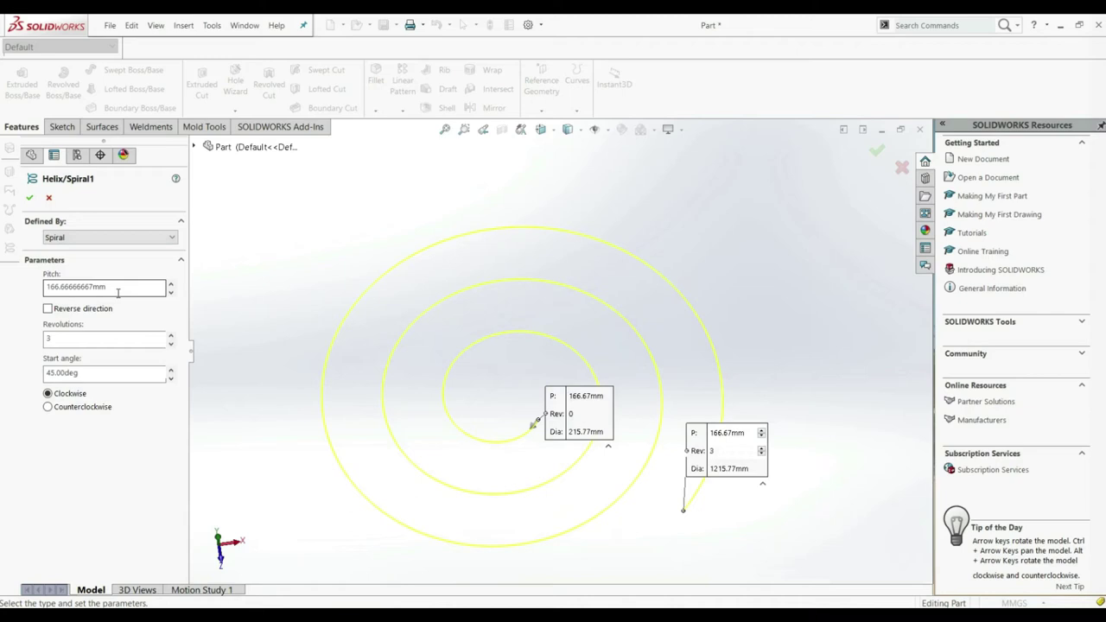
Set the spiral to 4 revolutions, try counterclockwise rotation, return to clockwise and accept the feature
click(170, 336)
click(170, 336)
click(170, 336)
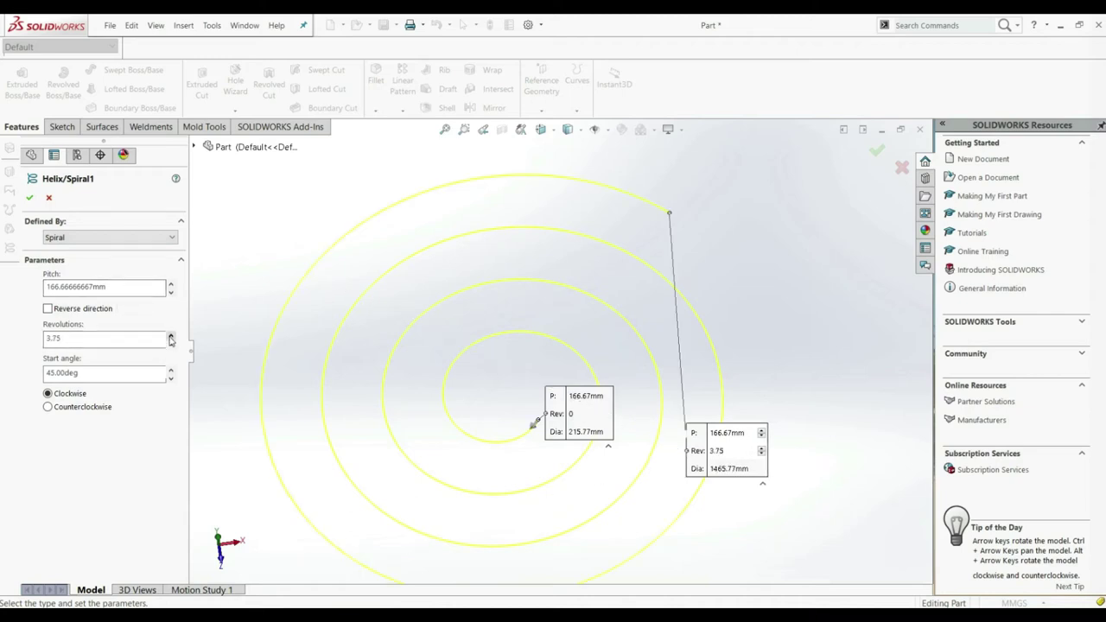
click(170, 336)
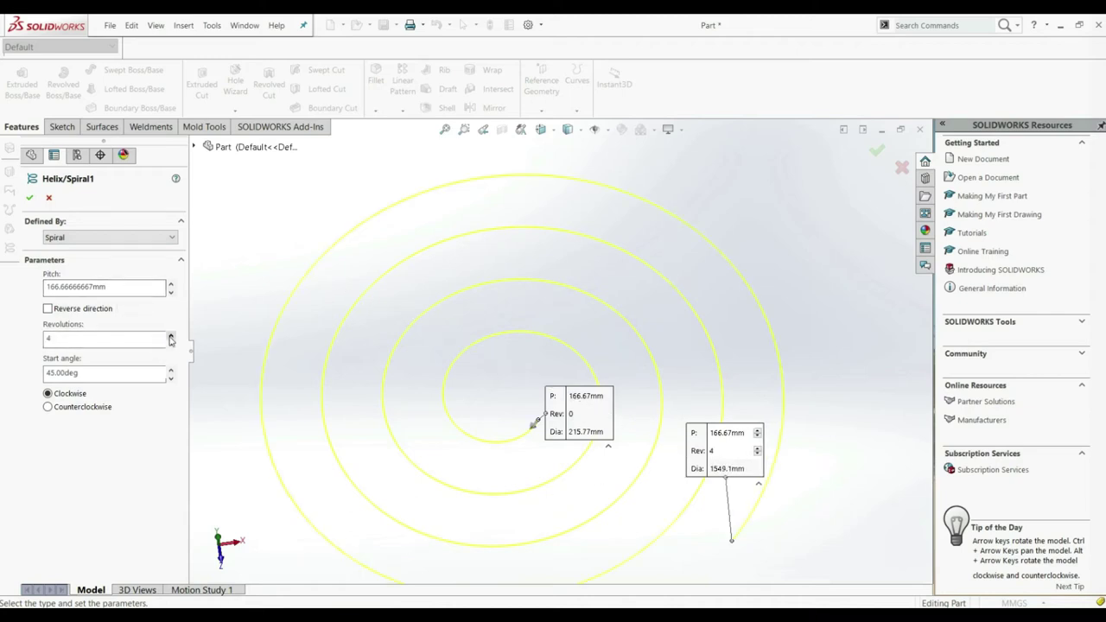
click(48, 407)
click(49, 394)
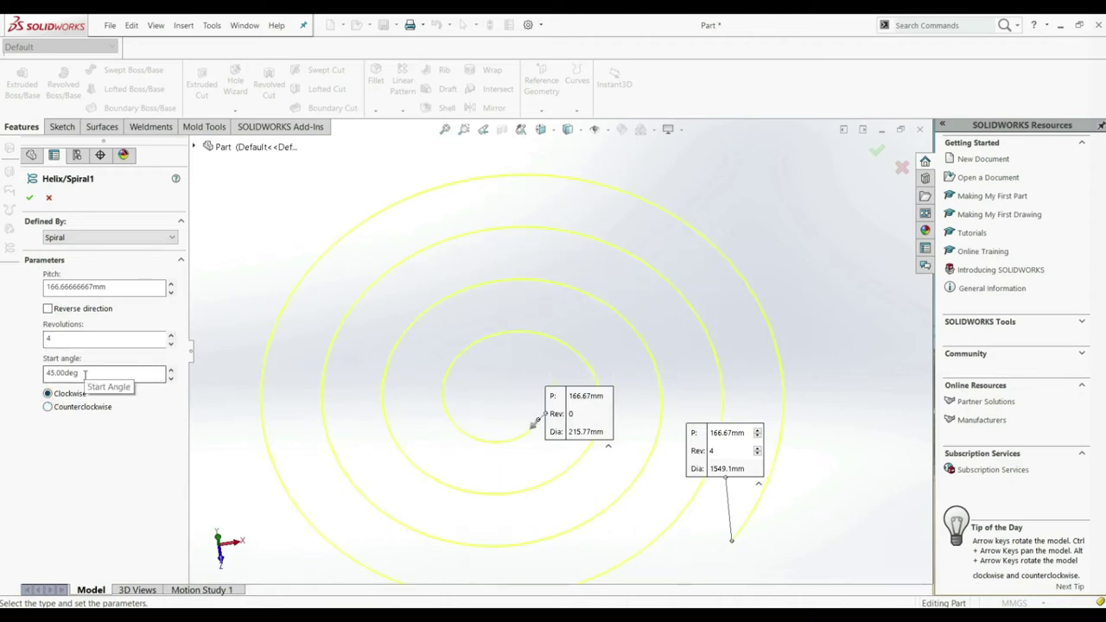
click(29, 197)
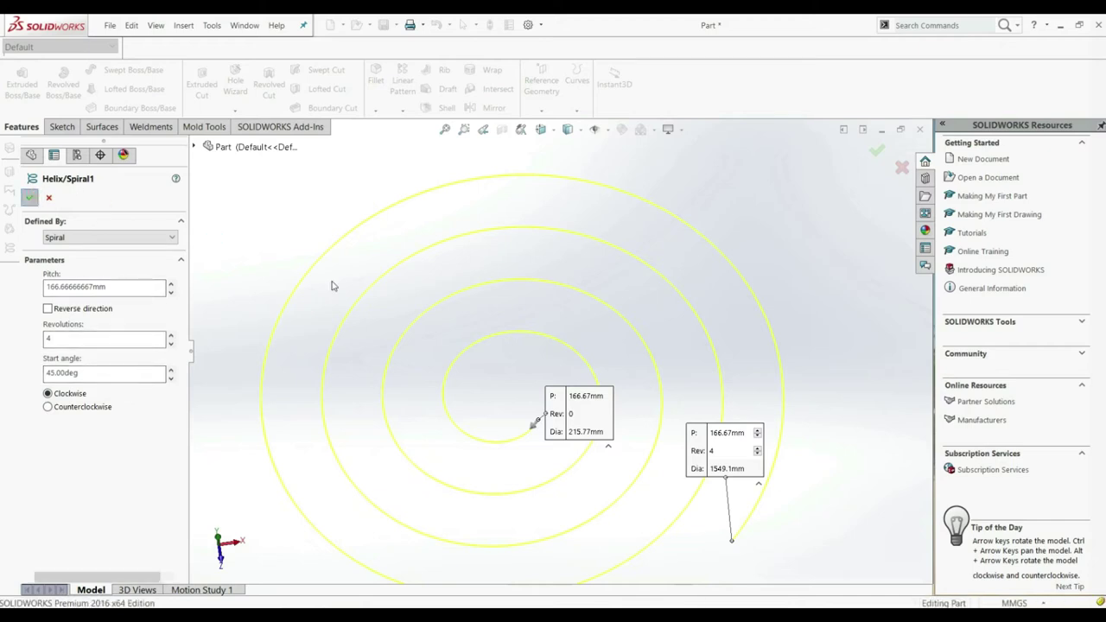
Redefine the spiral feature as a Pitch and Revolution helix with constant pitch and accept it
scroll(557, 328, up, 5)
middle_drag(637, 479, 590, 471)
scroll(568, 374, down, 5)
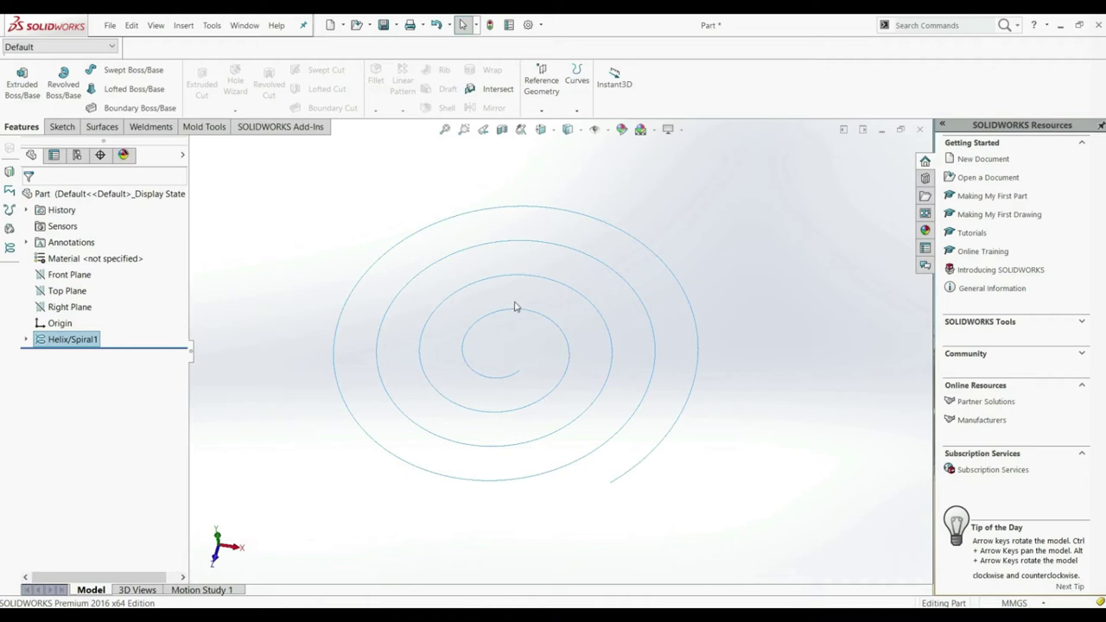
click(43, 341)
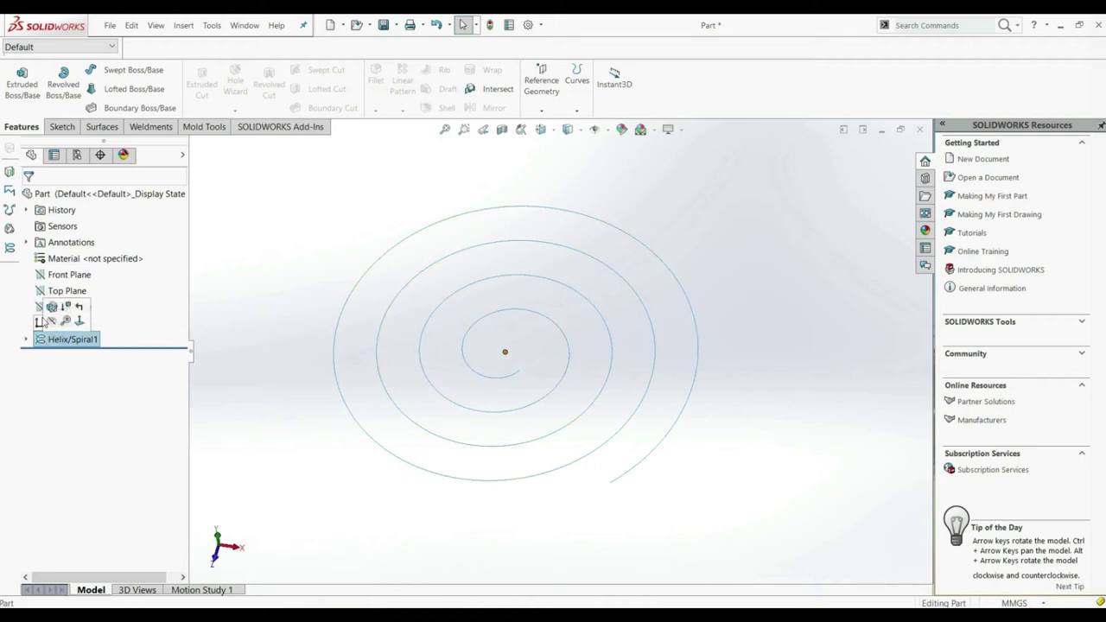
click(51, 310)
click(81, 238)
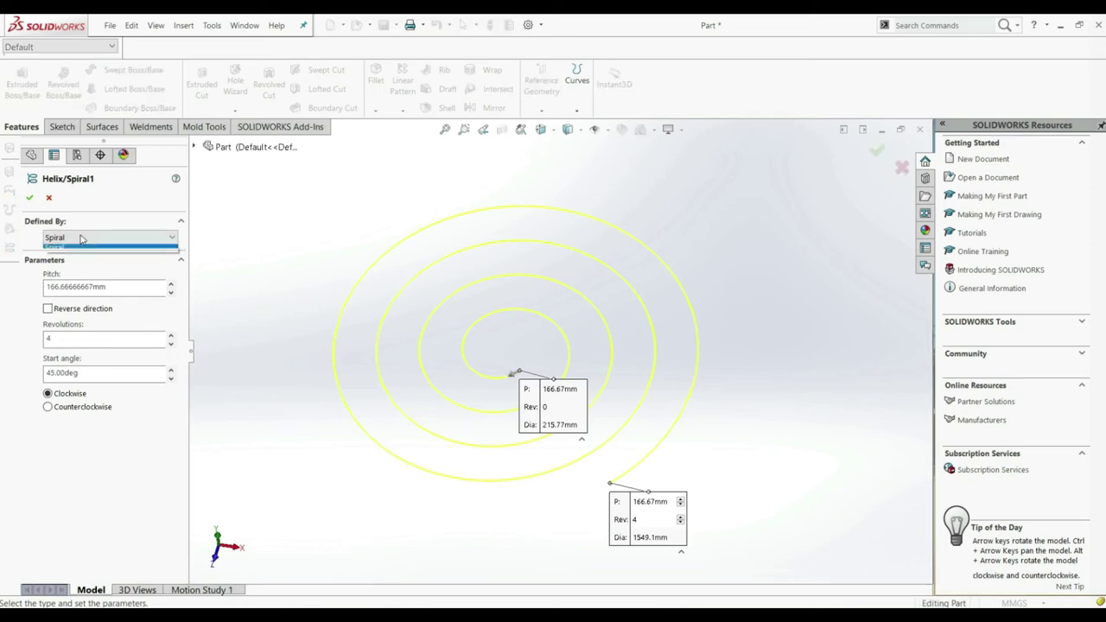
click(81, 250)
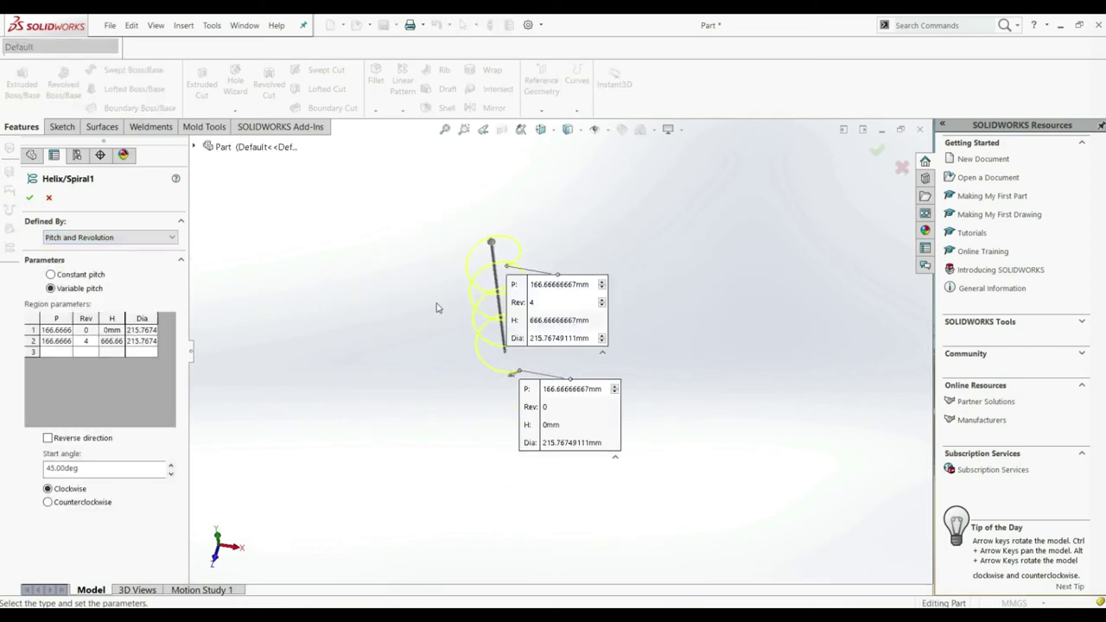
click(85, 276)
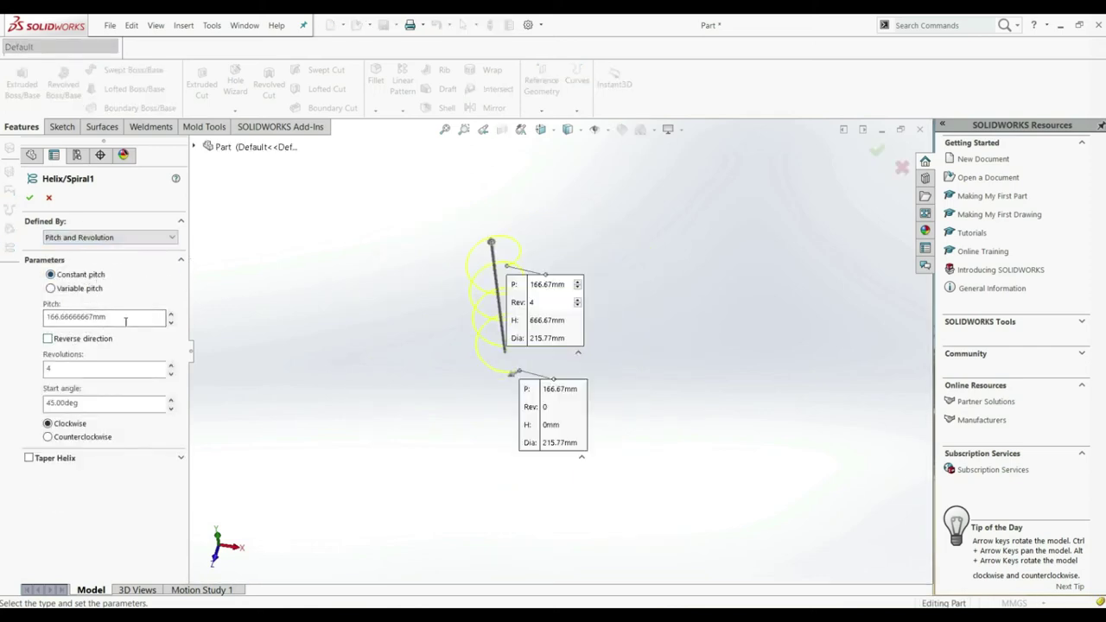
middle_drag(342, 323, 564, 302)
click(29, 197)
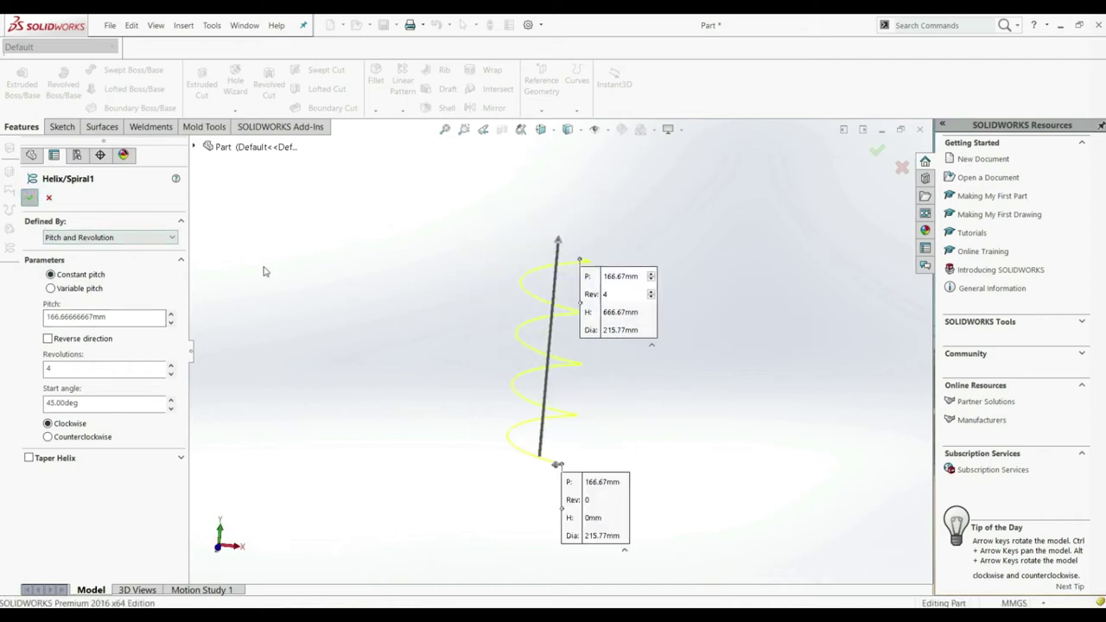
Sweep a solid circular profile of 30 mm diameter along the helix
middle_drag(367, 278, 389, 337)
scroll(561, 297, down, 2)
scroll(564, 315, down, 1)
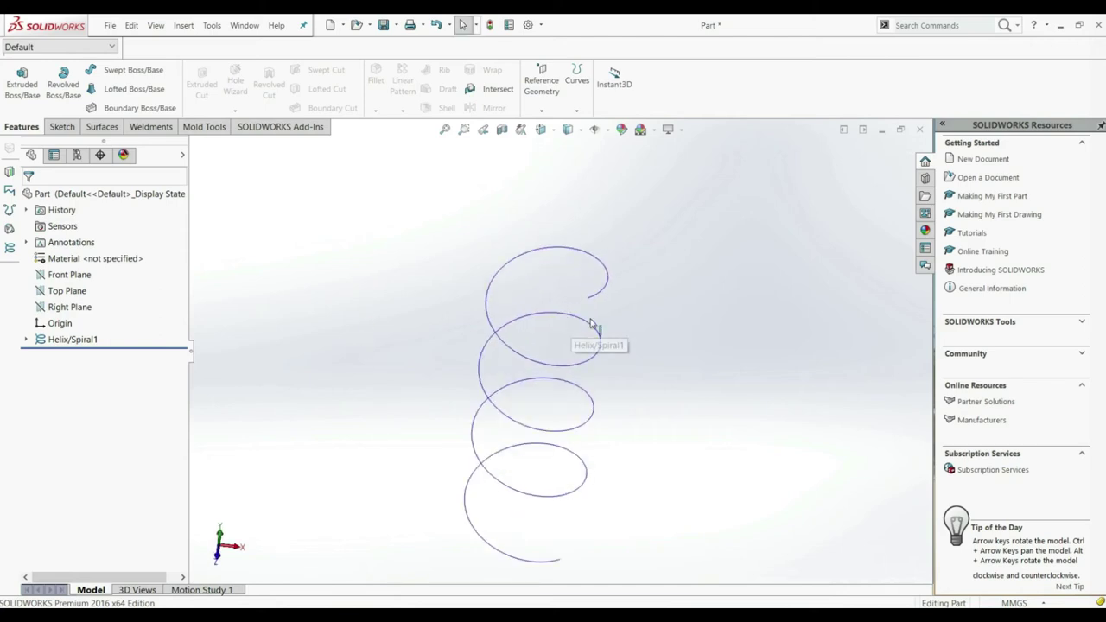
middle_drag(551, 405, 557, 411)
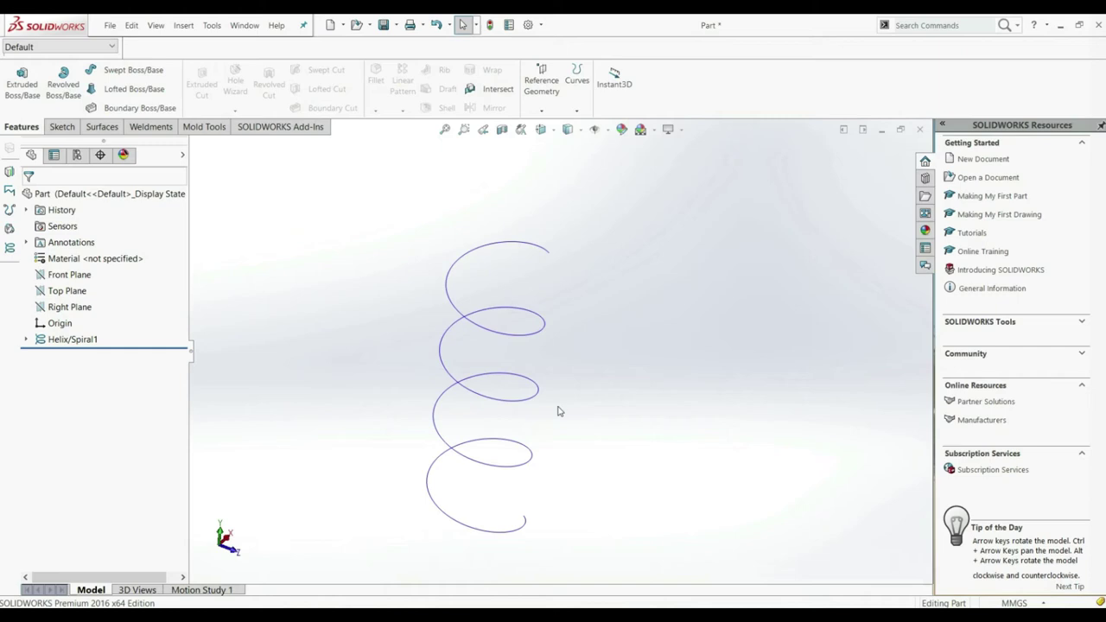
click(128, 76)
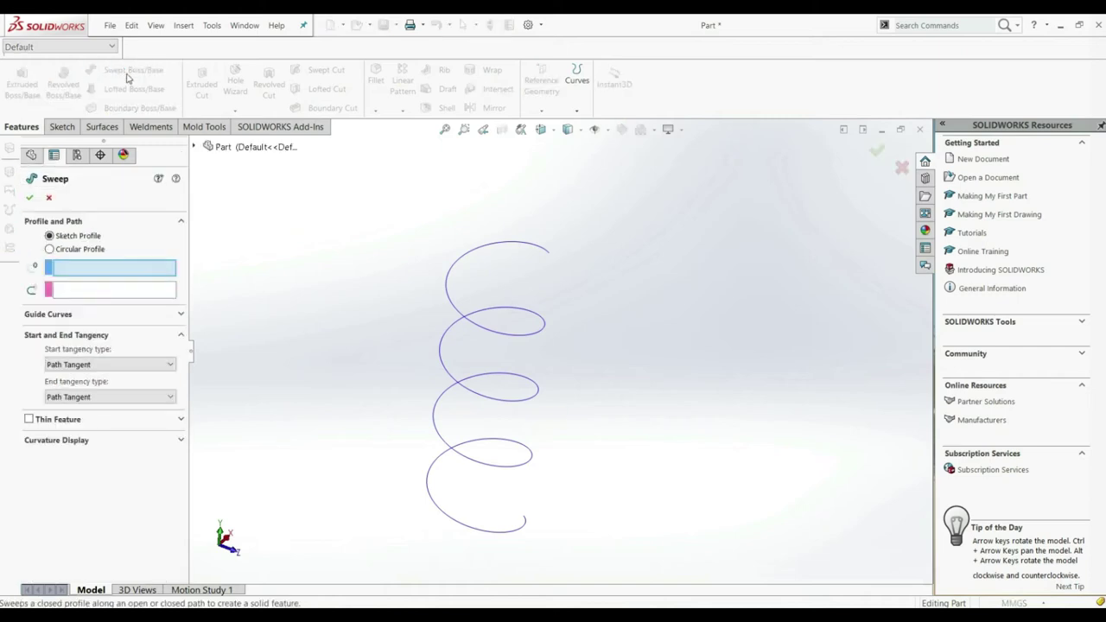
click(75, 250)
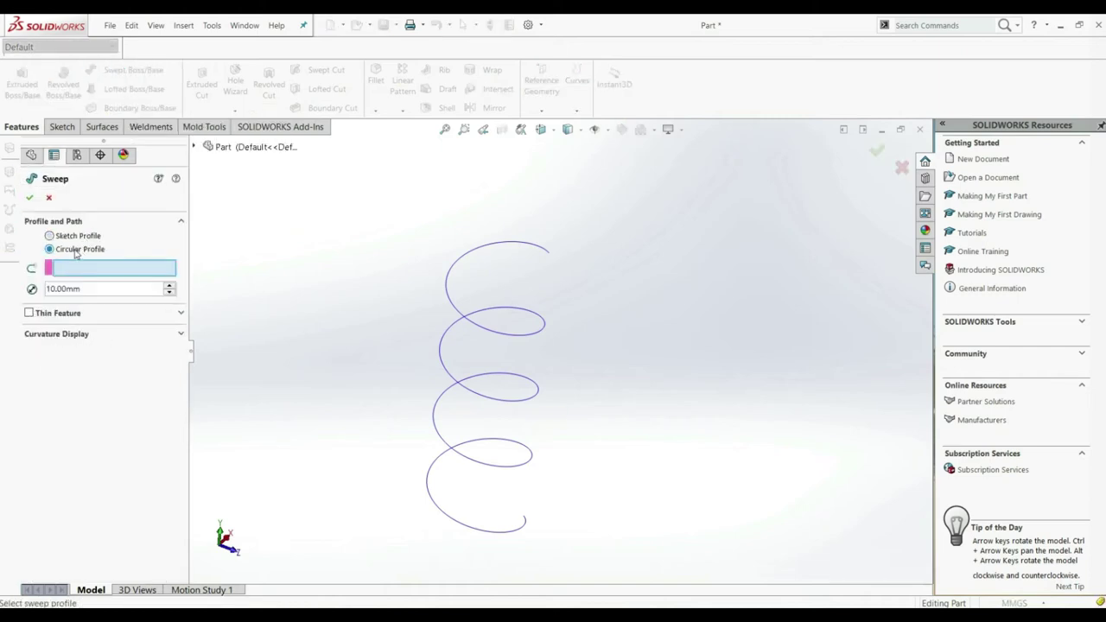
click(486, 328)
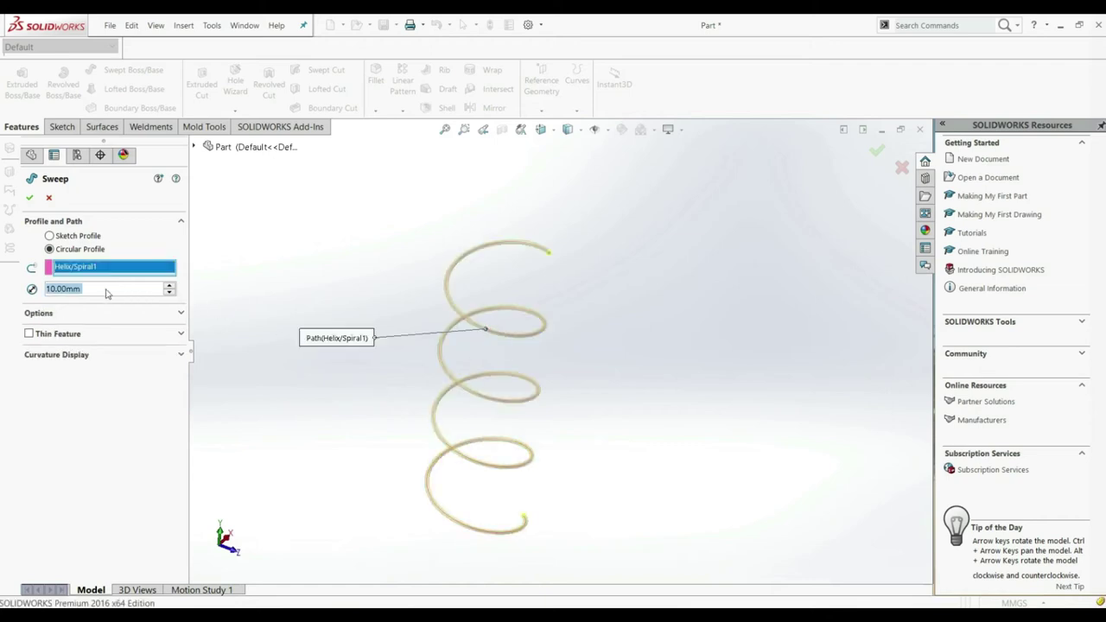
click(170, 286)
click(170, 286)
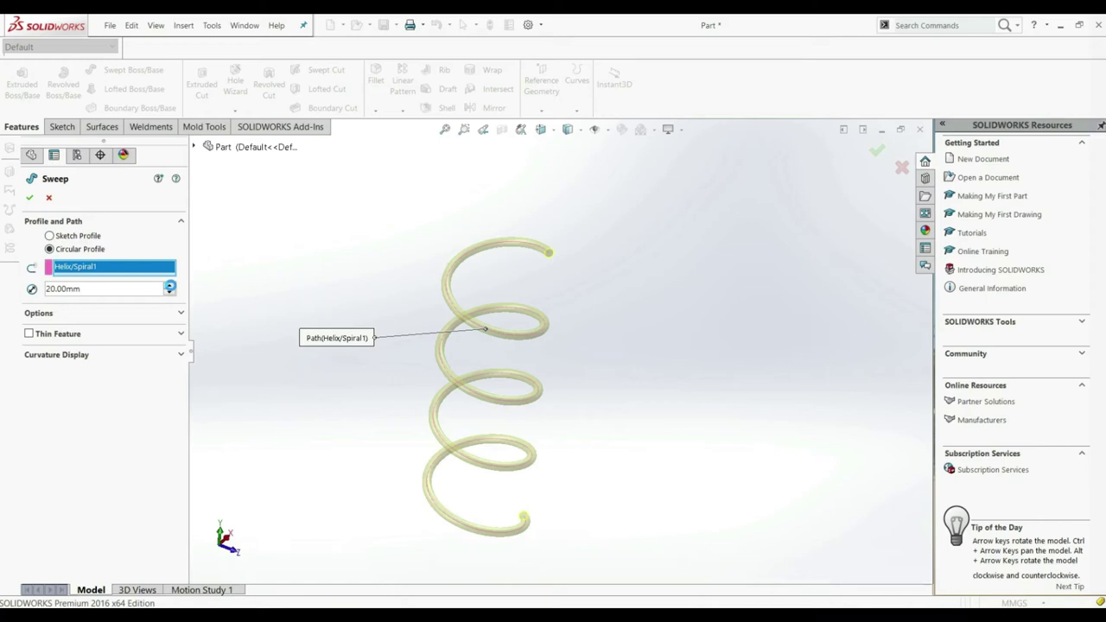
click(31, 199)
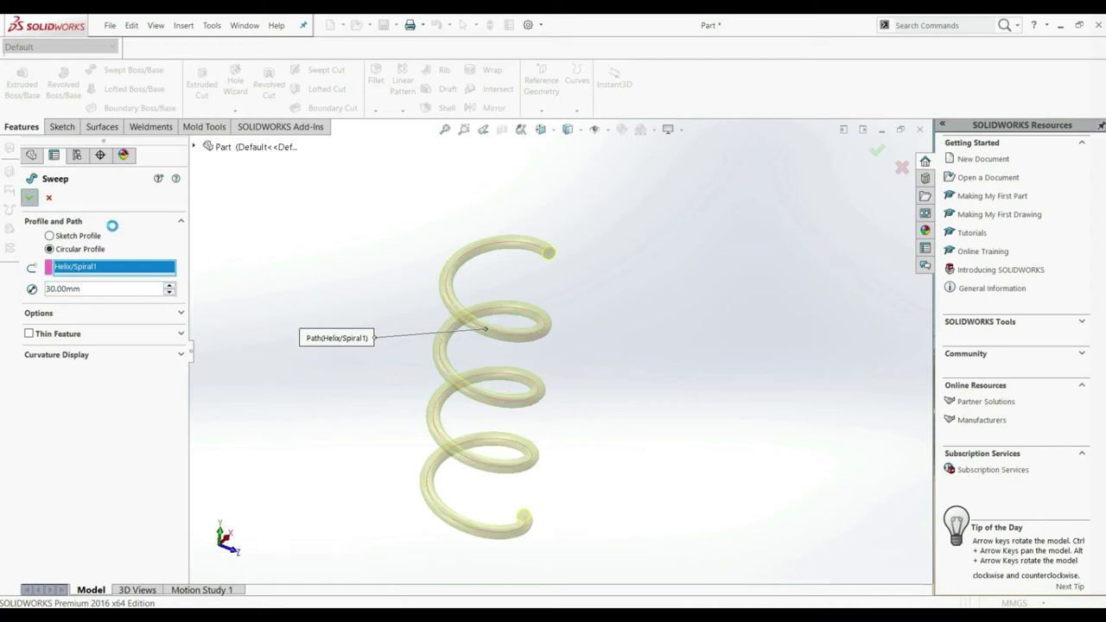
Delete the sweep feature from the part and keep the helix
middle_drag(596, 393, 476, 371)
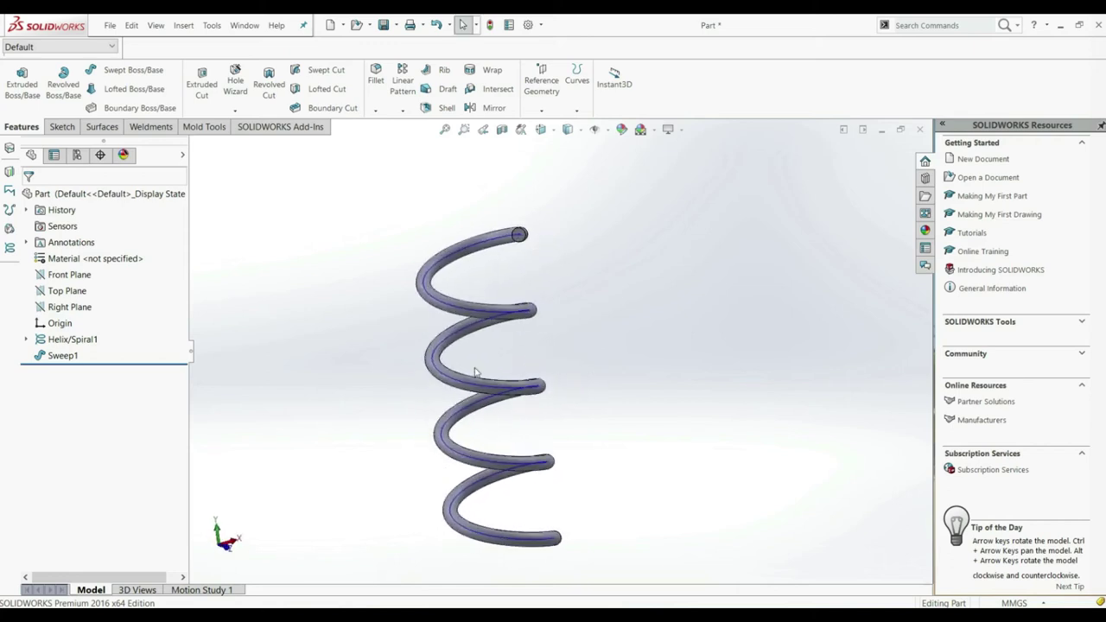
right_click(53, 361)
click(86, 424)
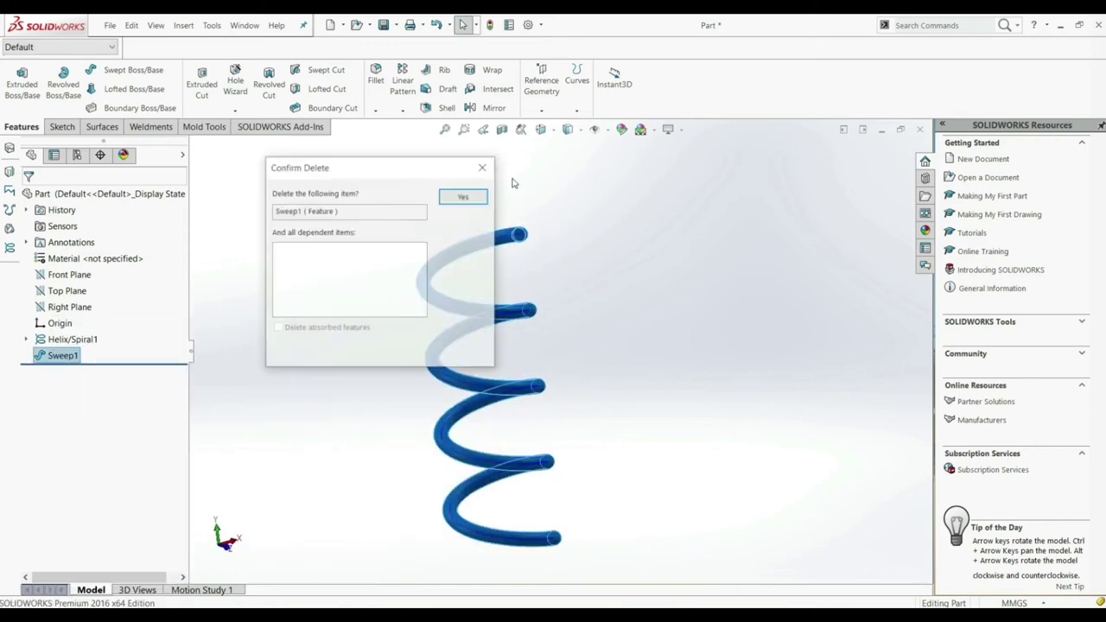
click(479, 200)
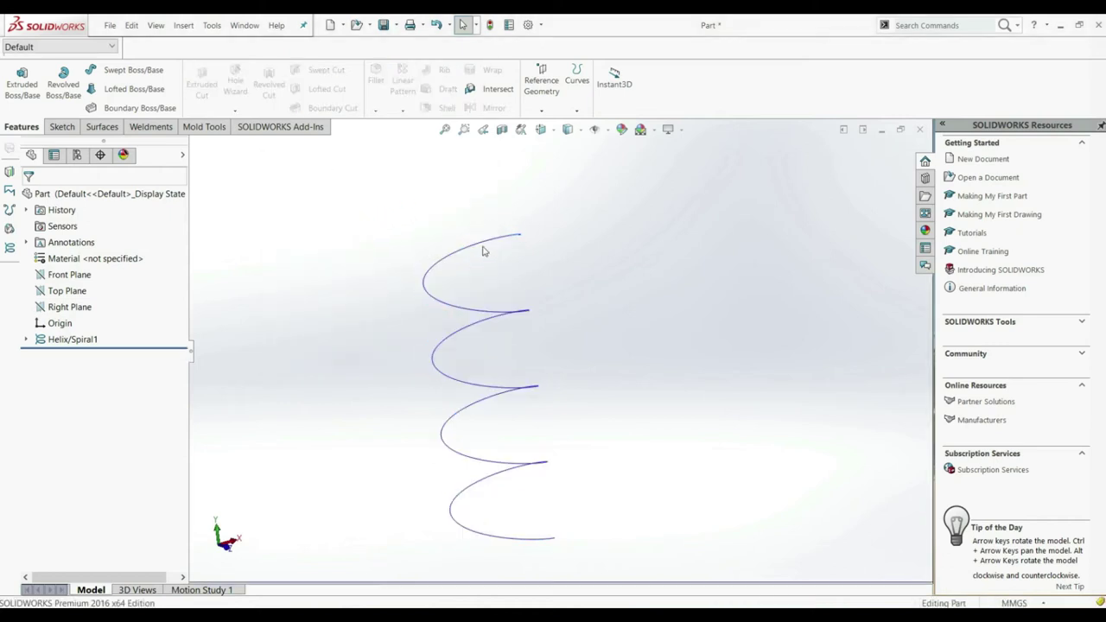
Start a 3D sketch and draw a wavy four-point spline extending outward from the upper end of the helix
middle_drag(586, 215, 552, 313)
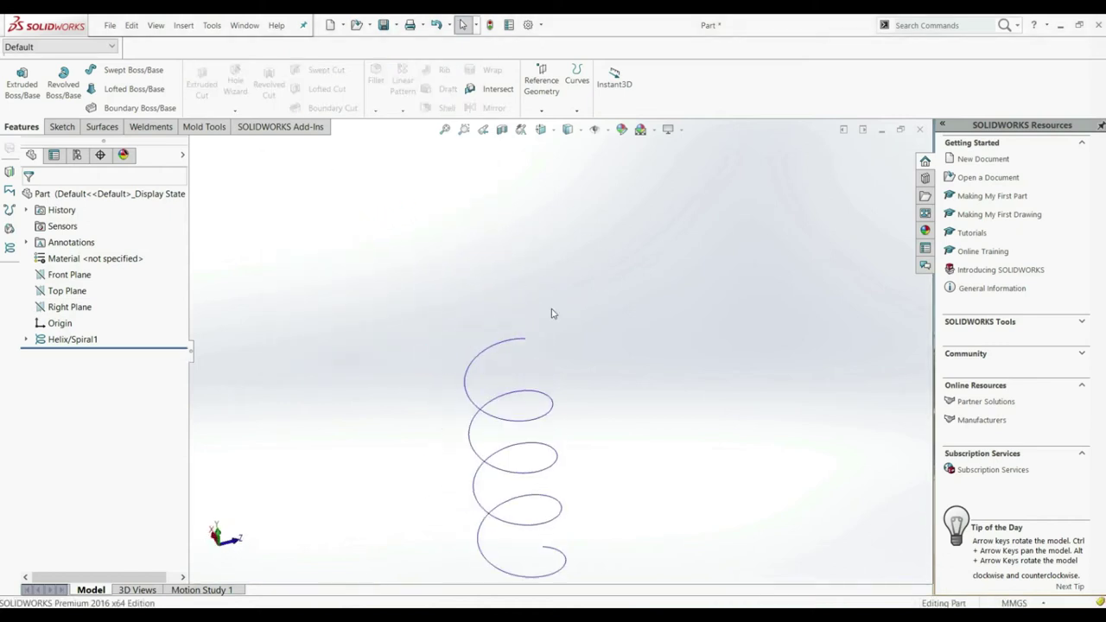
click(62, 126)
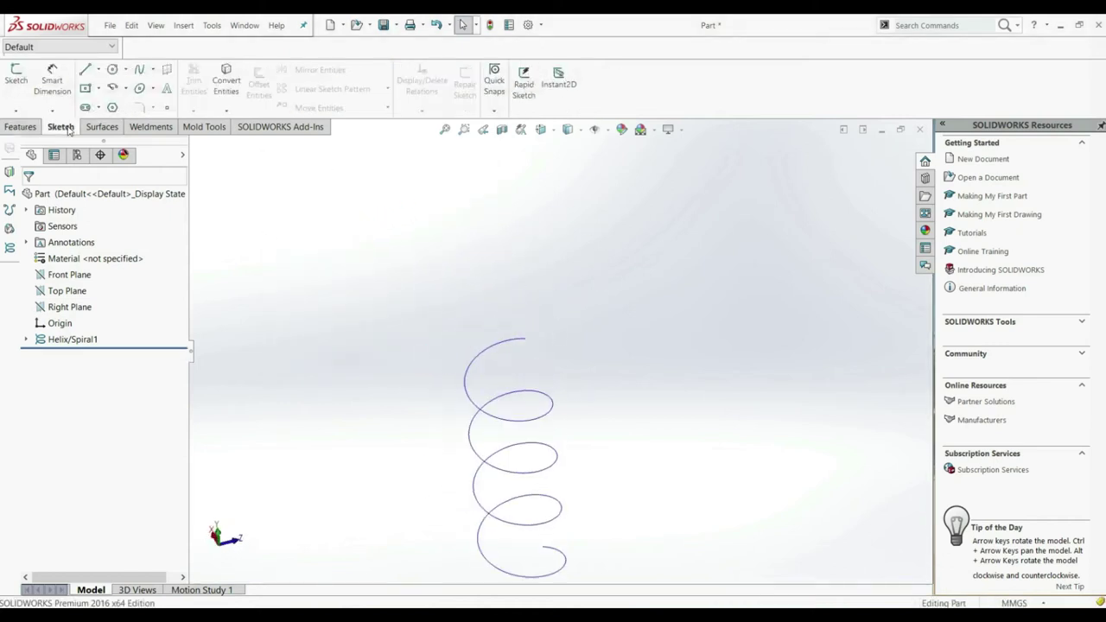
click(16, 111)
click(34, 139)
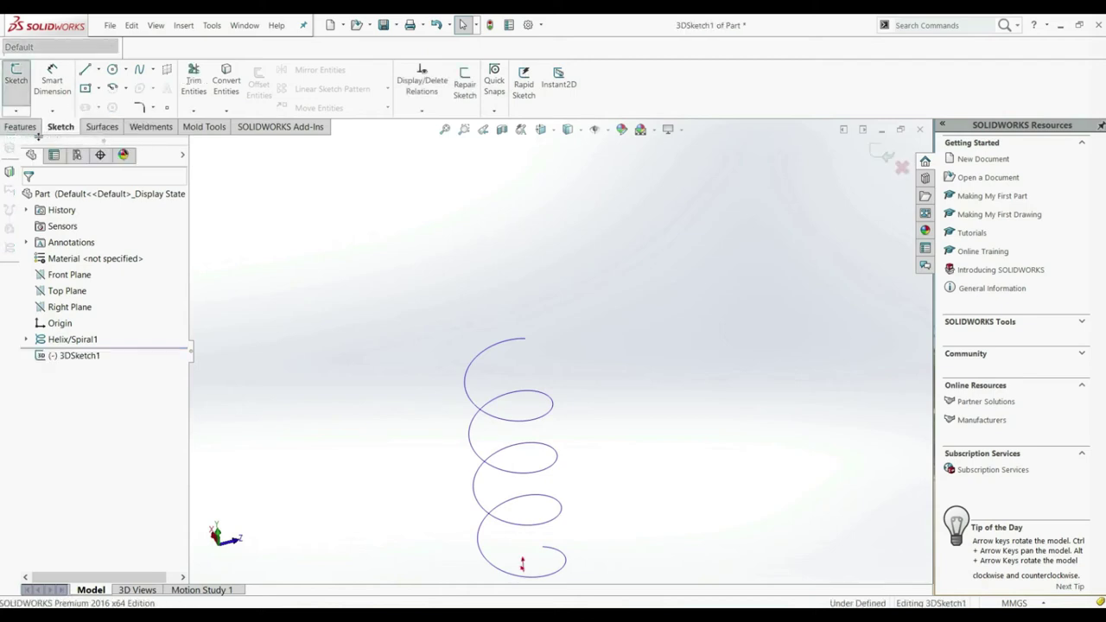
click(139, 70)
scroll(557, 343, down, 2)
scroll(555, 341, down, 2)
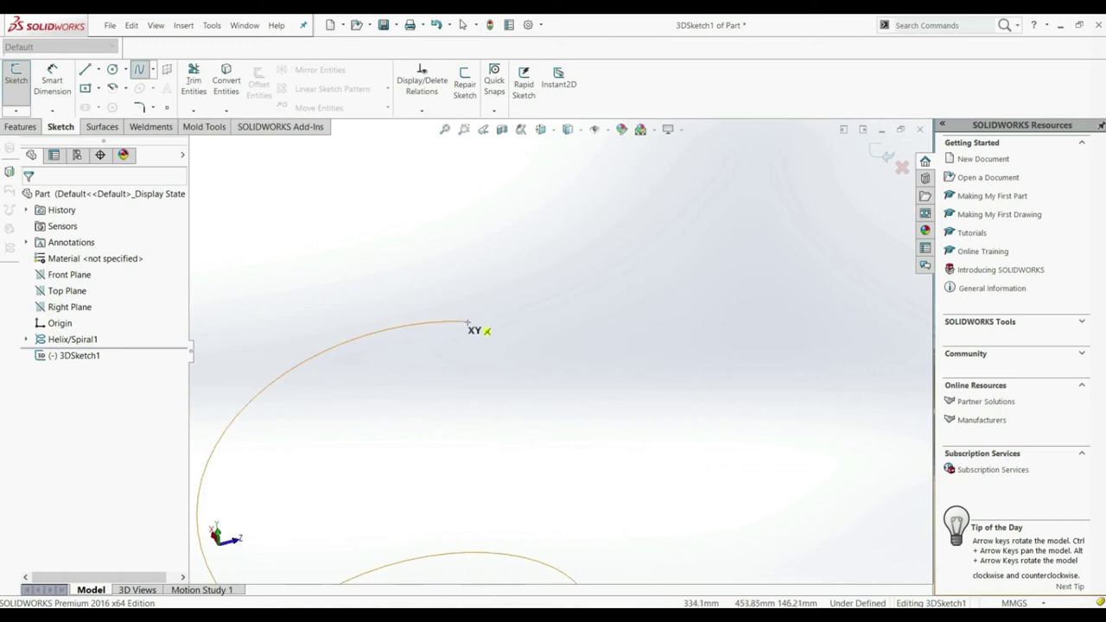
click(467, 321)
click(680, 365)
scroll(680, 365, up, 3)
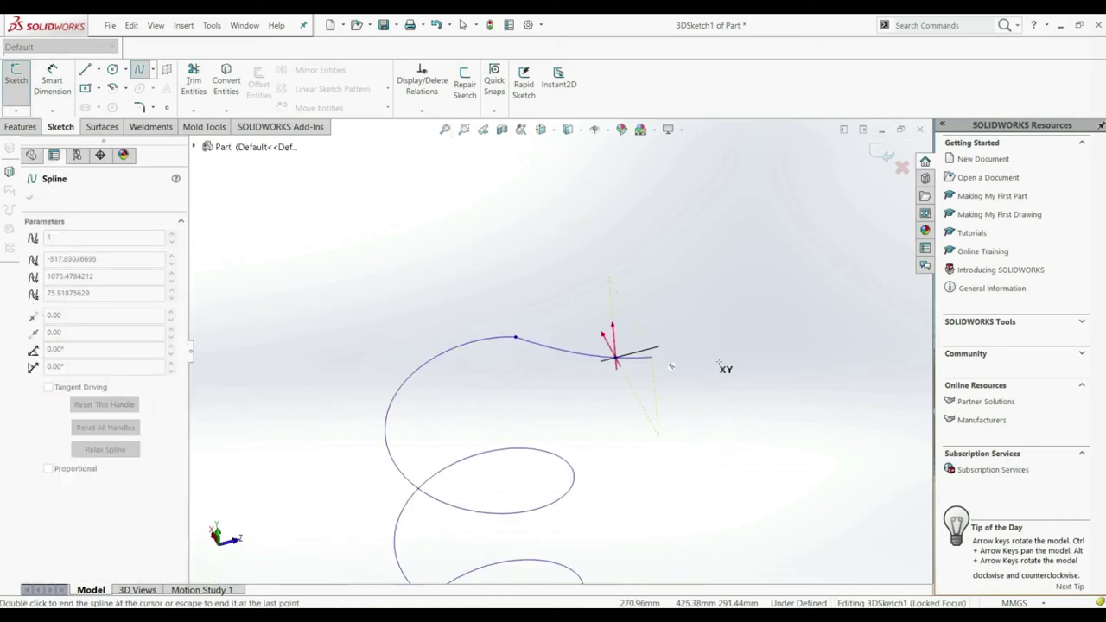
click(771, 342)
double_click(849, 383)
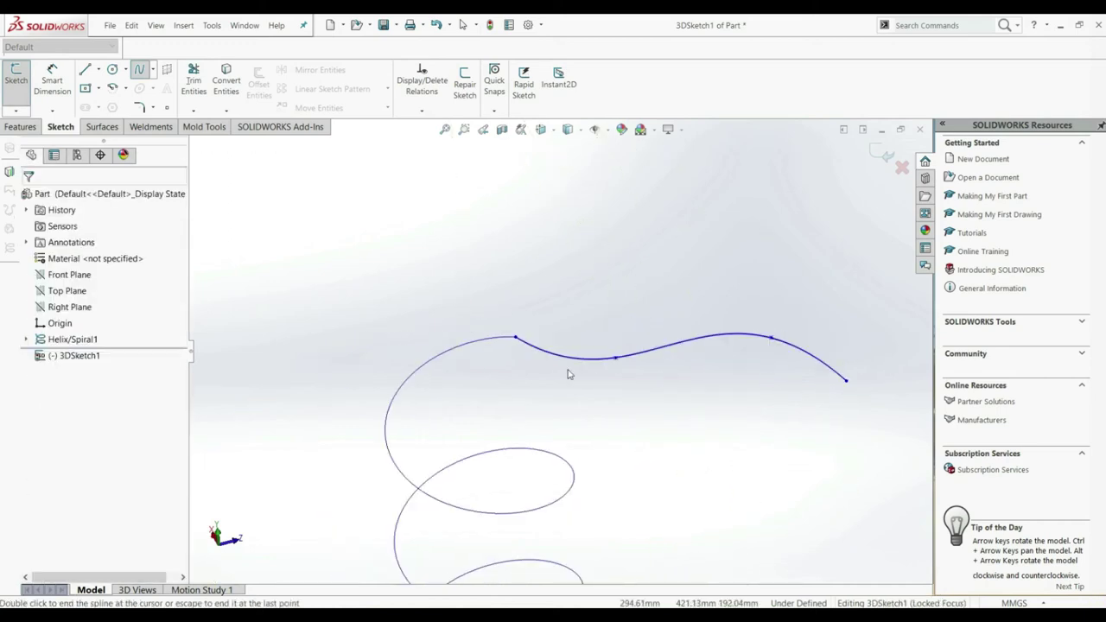
Add a Tangent relation between the spline and the helix edge at their shared endpoint, and exit the 3D sketch
scroll(524, 343, down, 2)
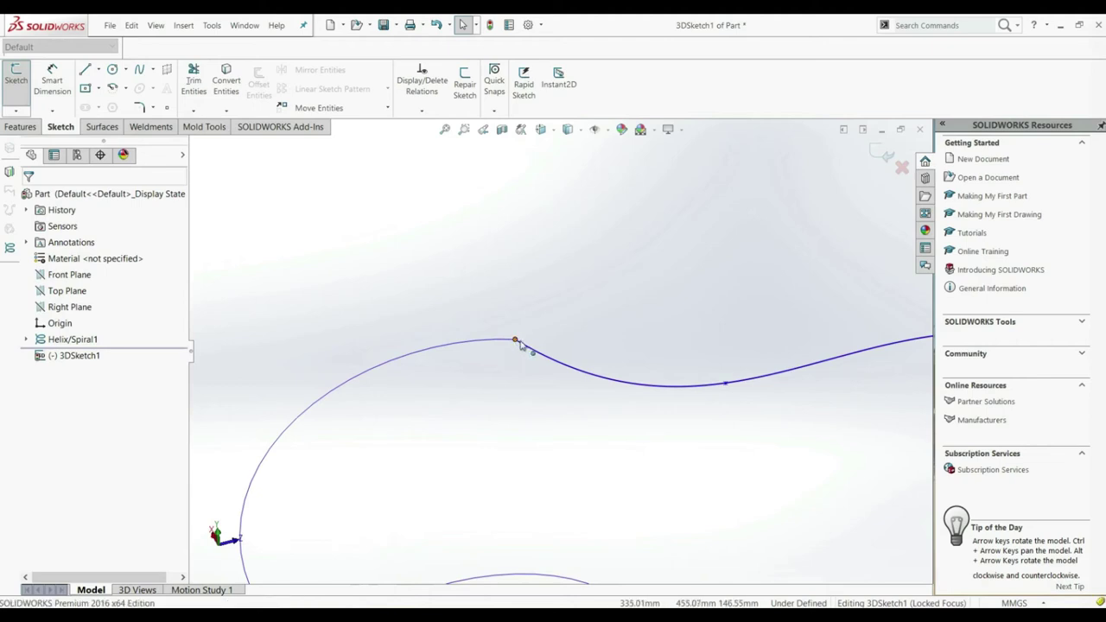
click(517, 340)
click(536, 352)
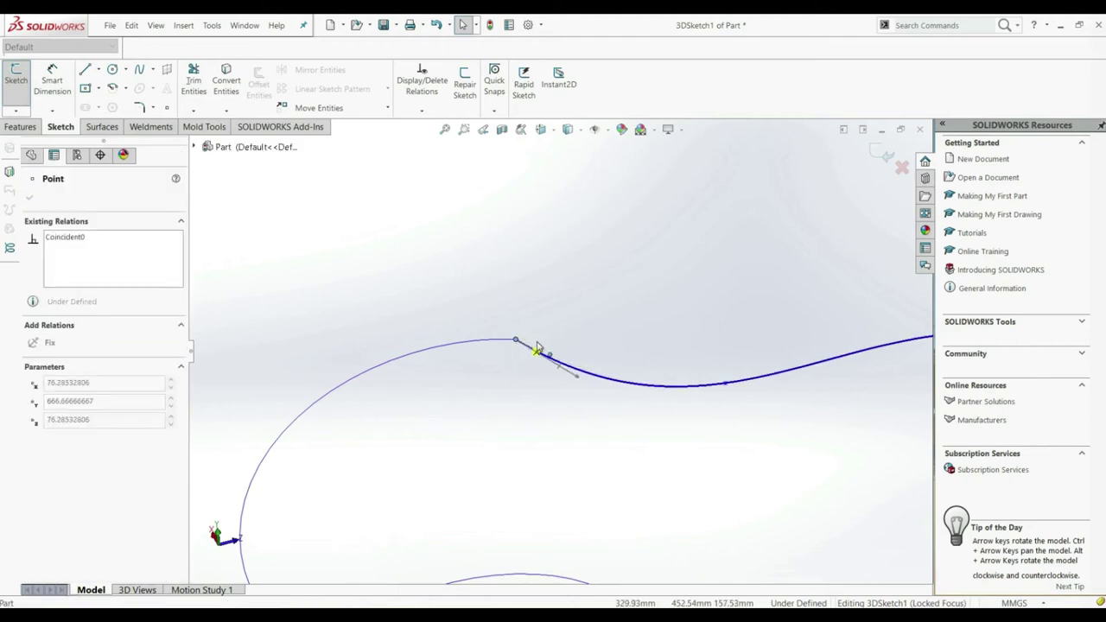
click(516, 340)
key(Escape)
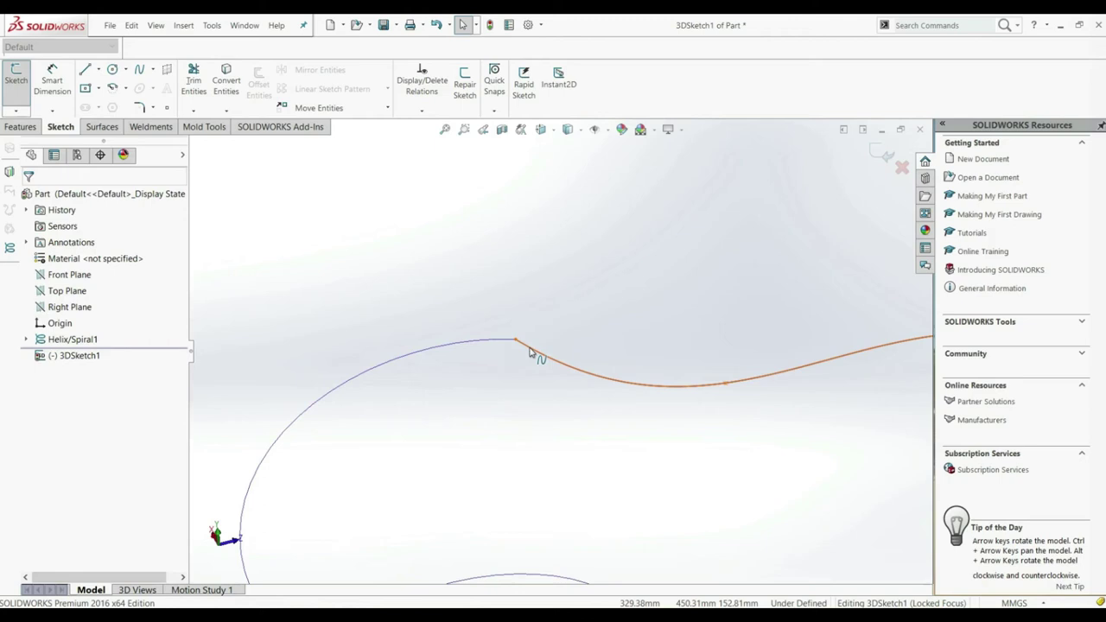
click(540, 358)
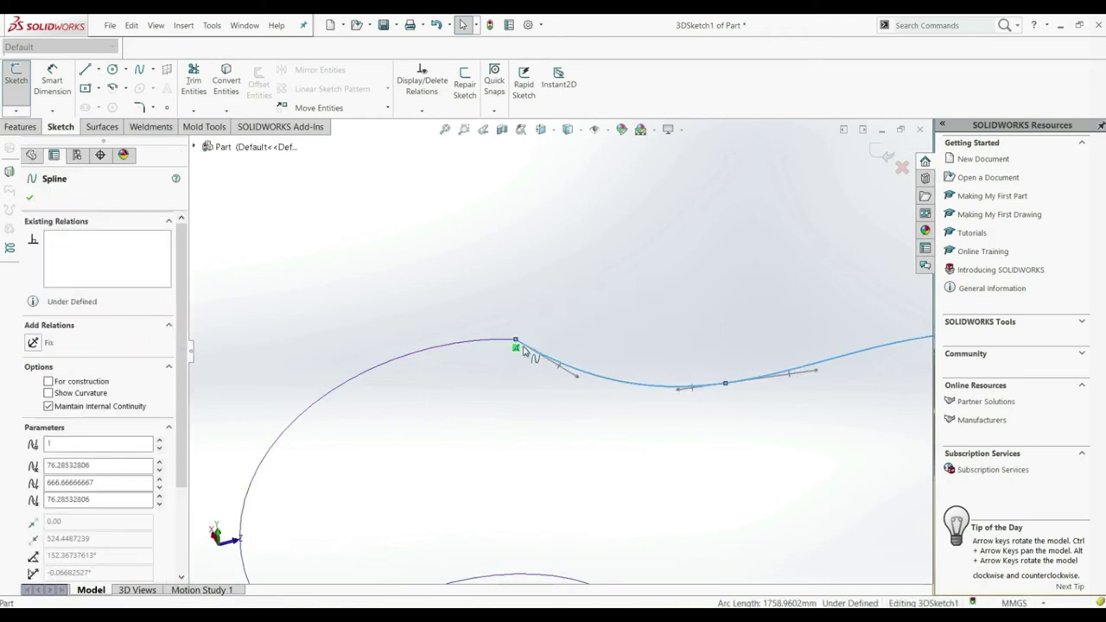
ctrl+click(489, 344)
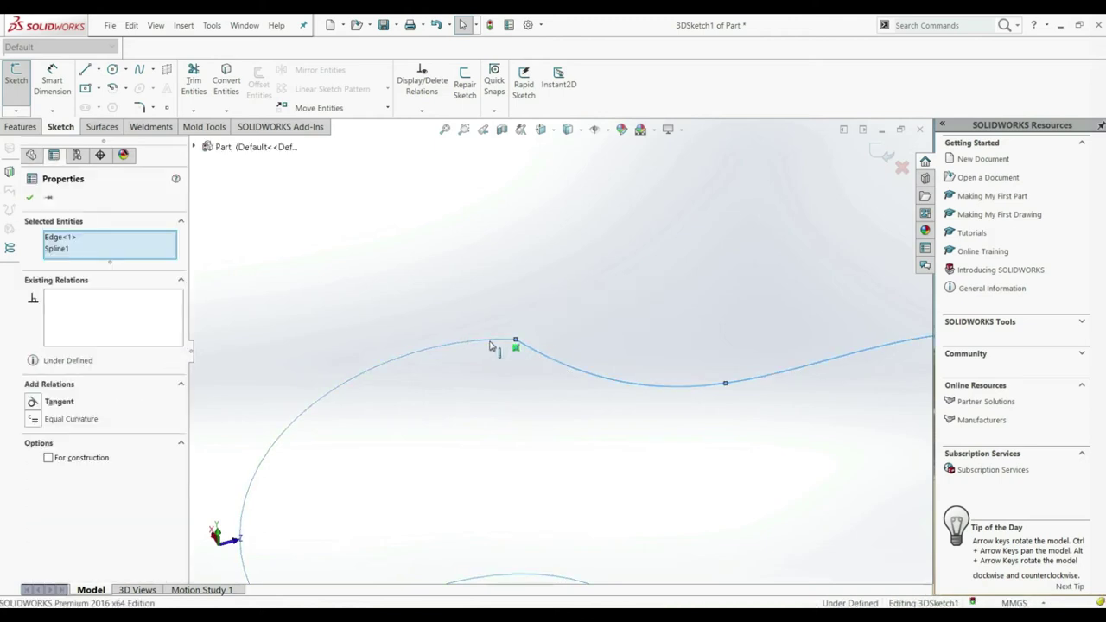
click(33, 403)
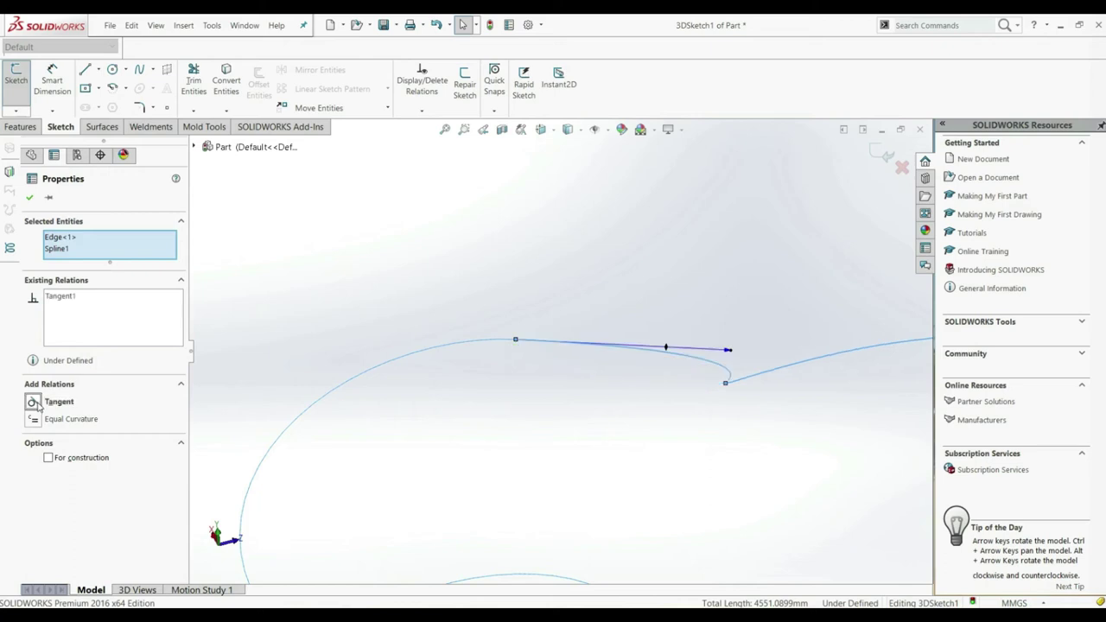
mouse_move(670, 404)
middle_down()
mouse_move(687, 423)
mouse_move(648, 501)
mouse_move(542, 482)
mouse_move(537, 455)
mouse_move(547, 466)
mouse_move(565, 389)
mouse_move(597, 432)
mouse_move(595, 481)
mouse_move(630, 375)
mouse_move(599, 343)
mouse_move(596, 374)
middle_up()
scroll(606, 386, up, 5)
scroll(605, 364, down, 6)
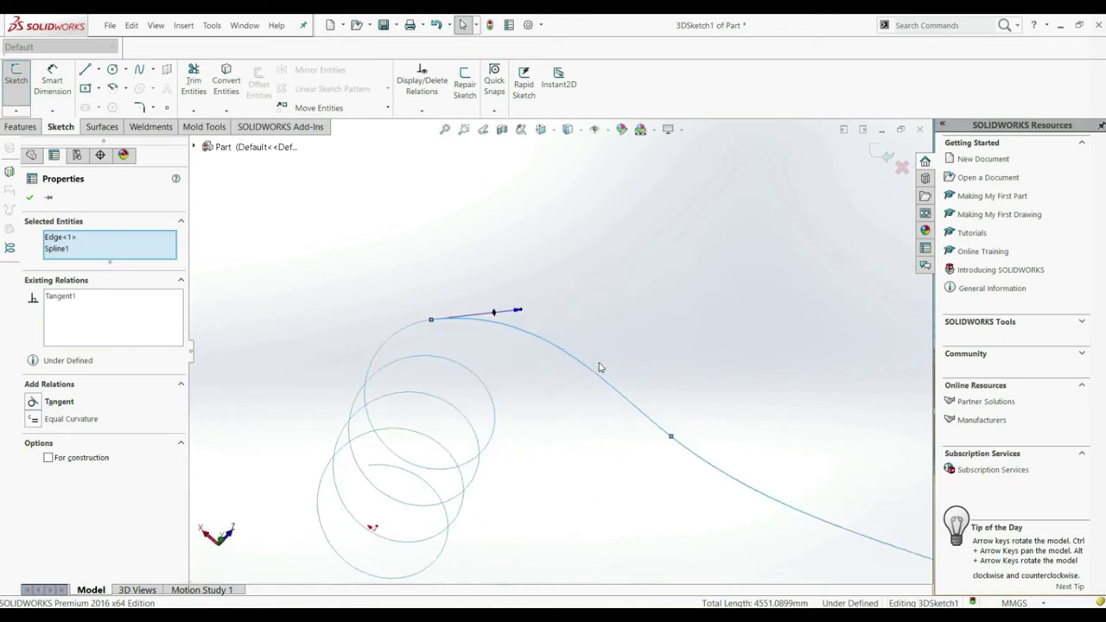
scroll(410, 302, down, 3)
click(30, 198)
scroll(558, 392, up, 8)
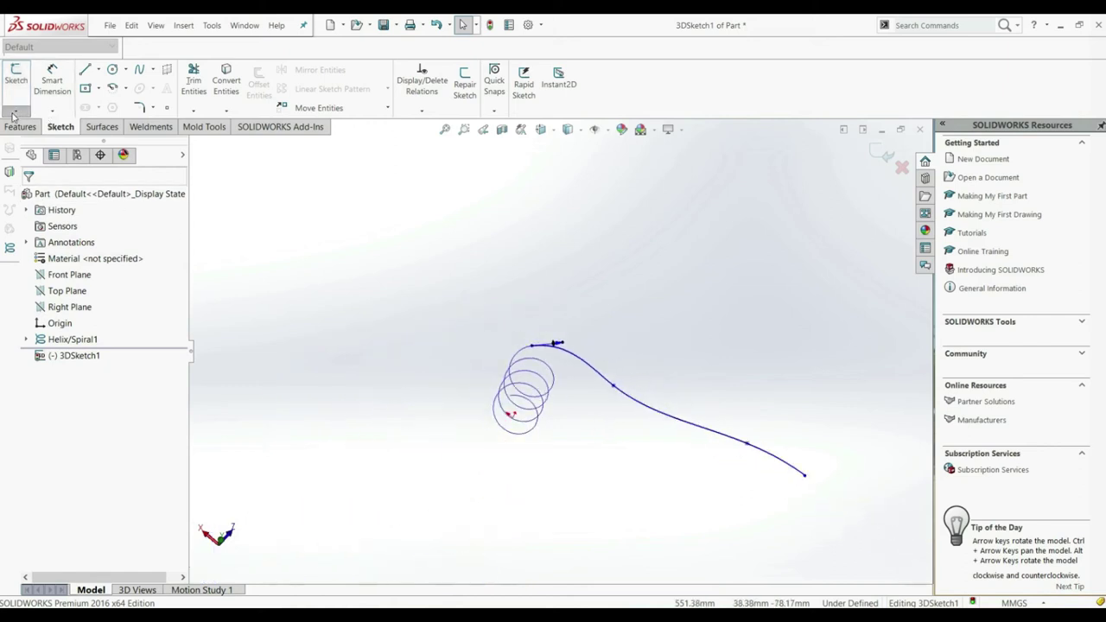
click(15, 76)
mouse_move(395, 293)
middle_down()
mouse_move(530, 431)
mouse_move(540, 353)
mouse_move(525, 395)
mouse_move(541, 382)
middle_up()
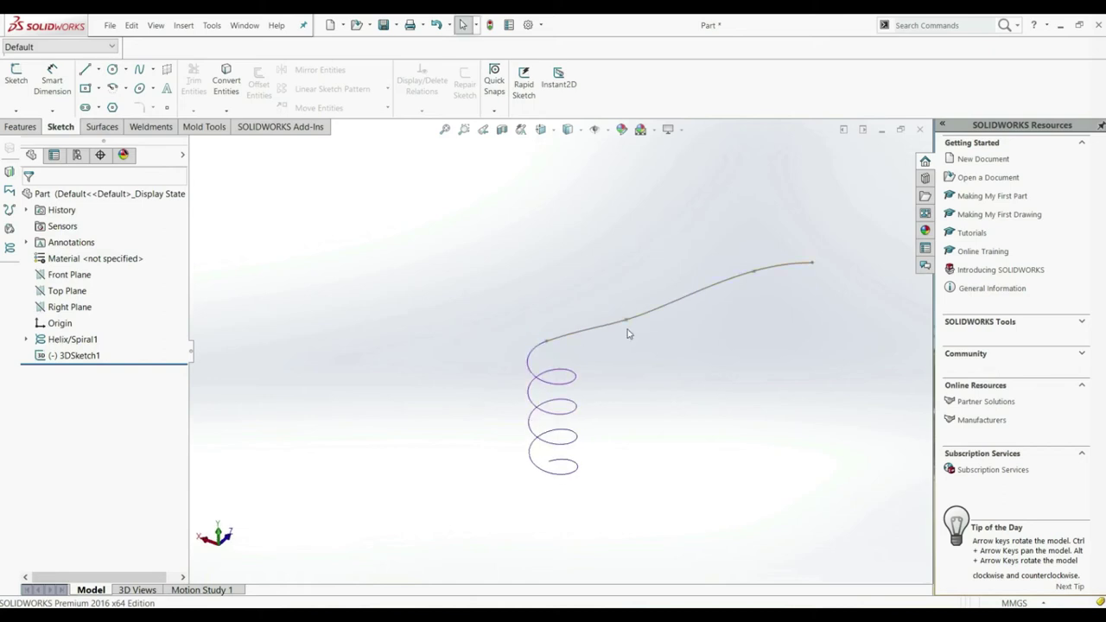
click(20, 126)
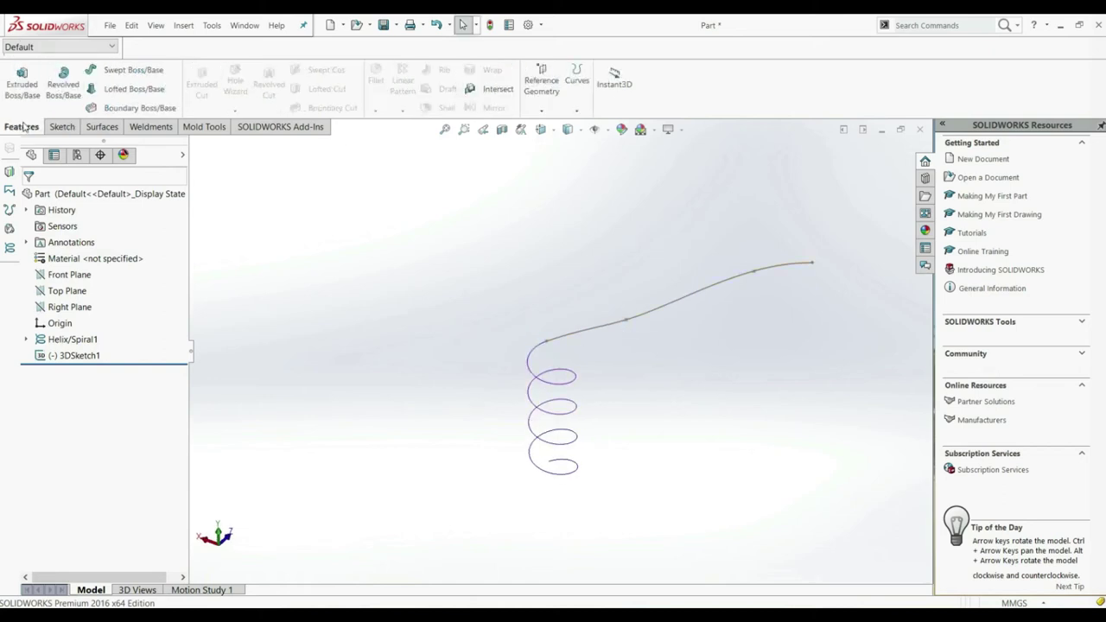
click(116, 73)
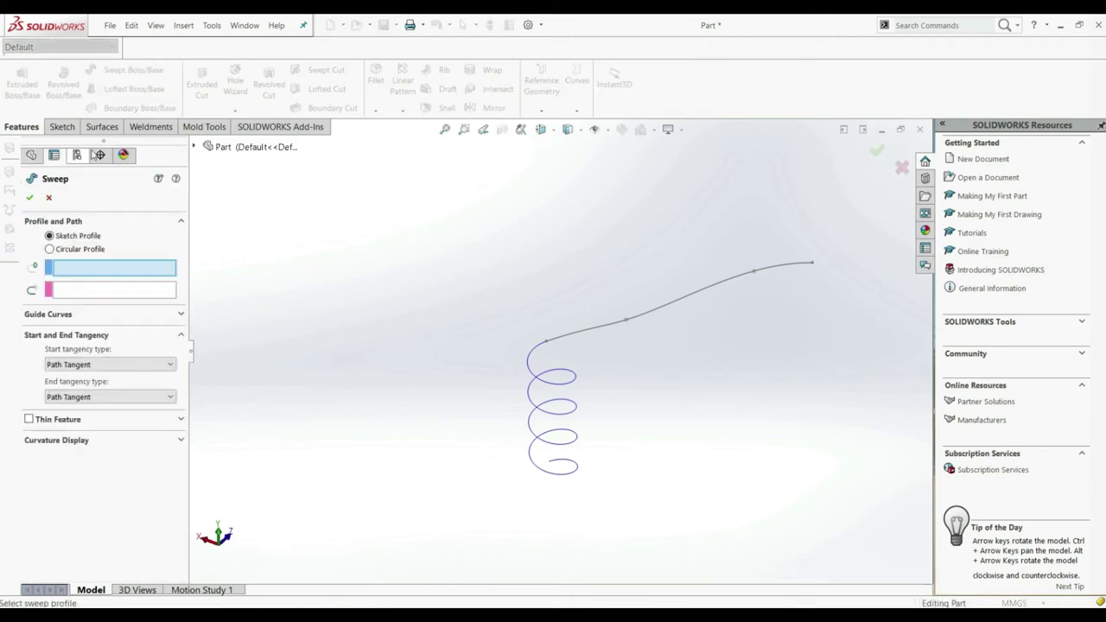
click(67, 250)
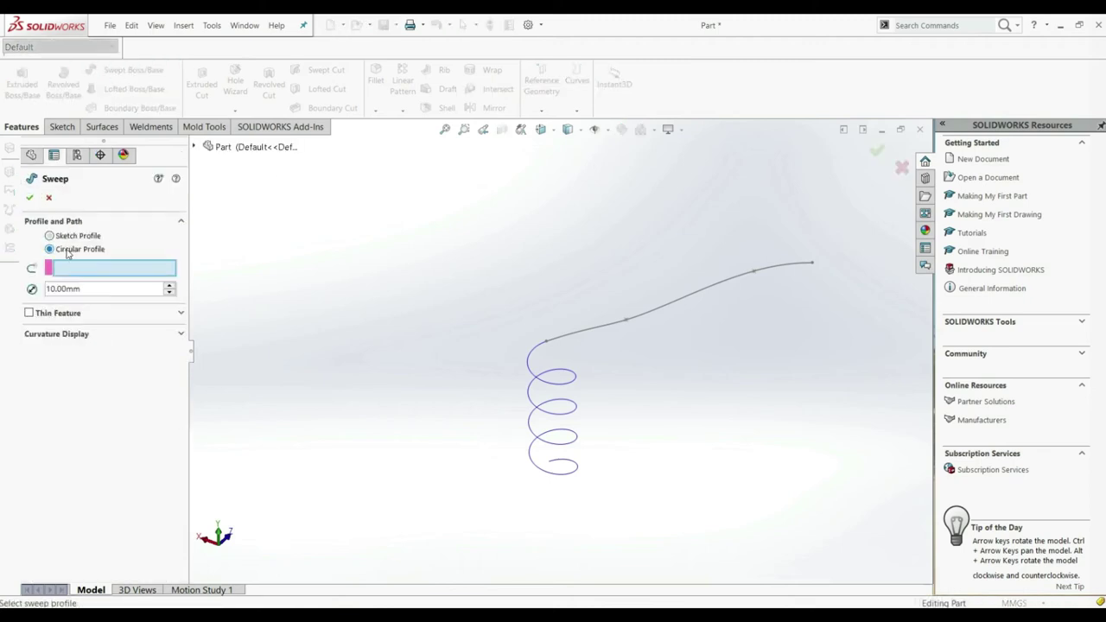
scroll(559, 358, down, 3)
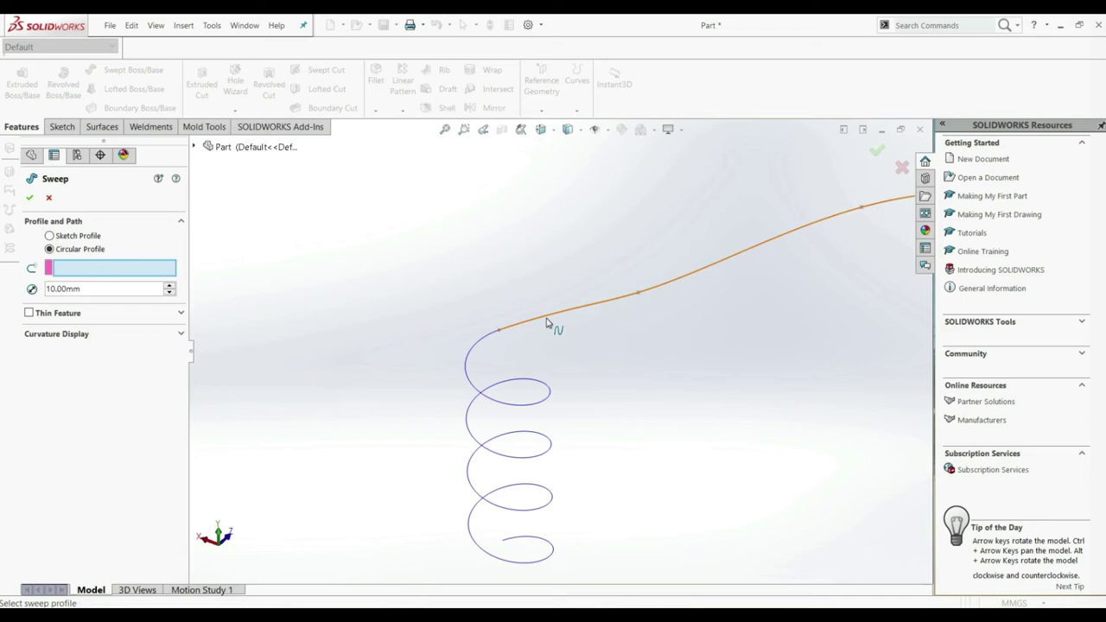
click(547, 323)
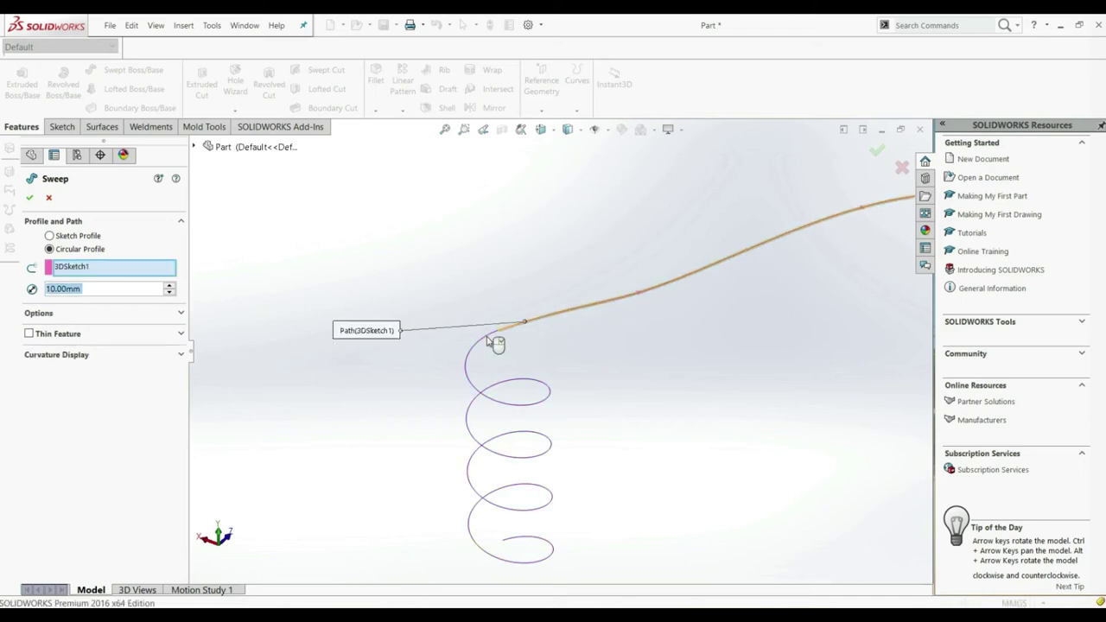
right_click(128, 268)
click(145, 286)
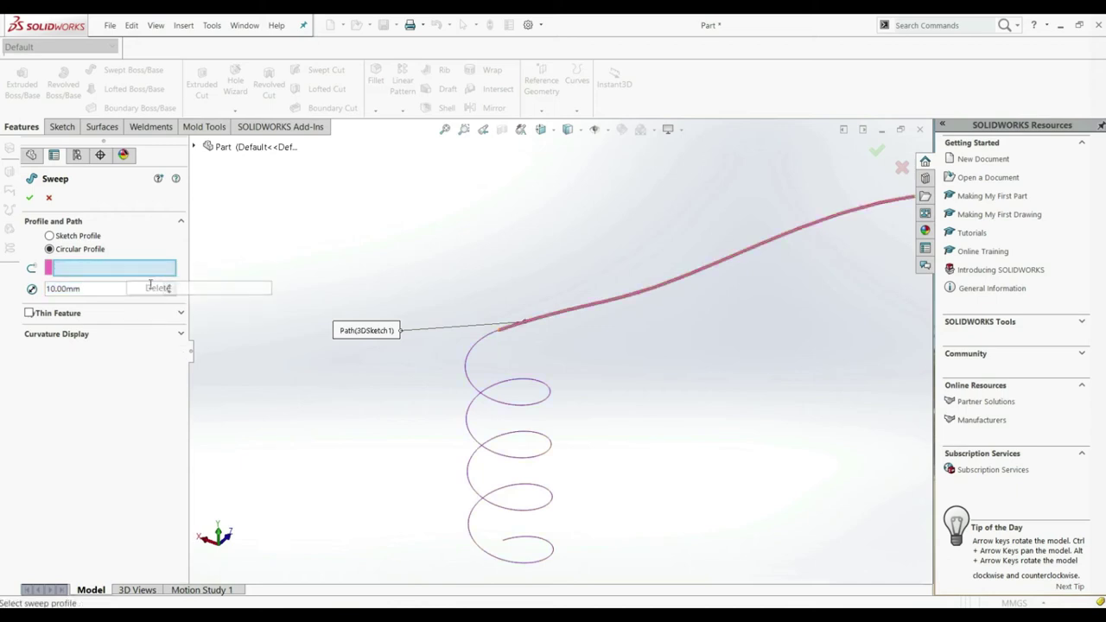
click(475, 353)
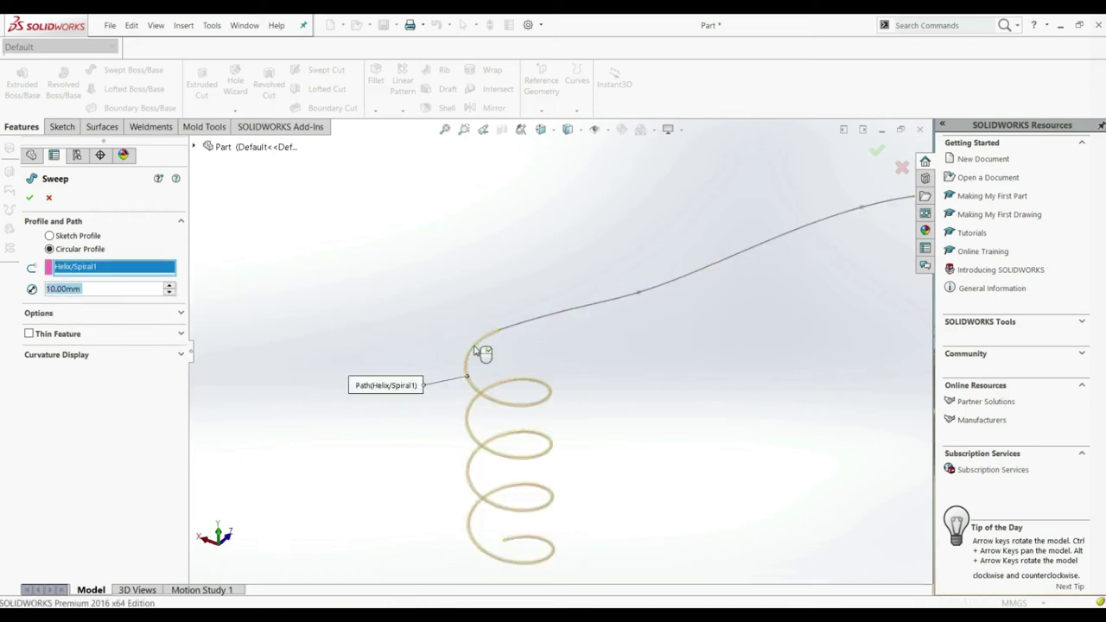
click(524, 322)
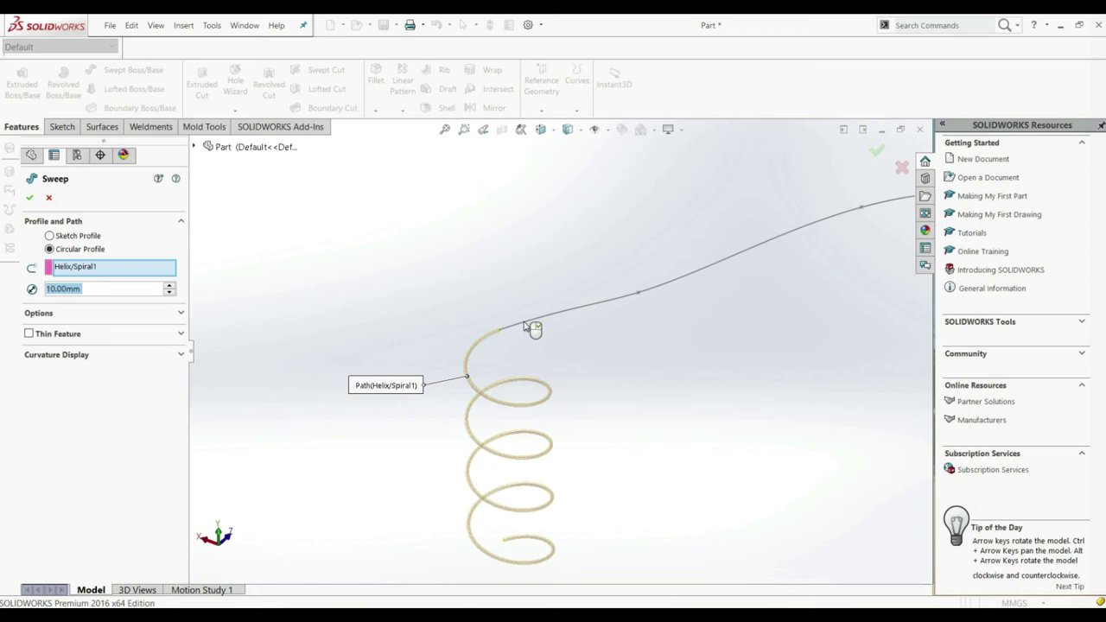
click(524, 325)
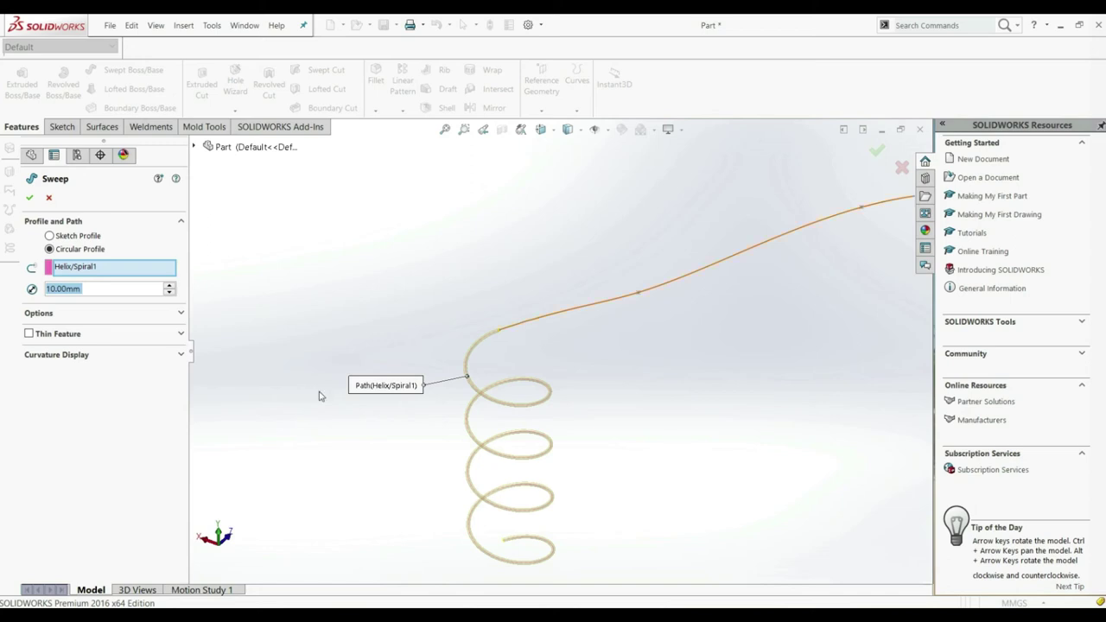
click(50, 198)
Join the 3D sketch spline and the helix into a single composite curve
scroll(605, 283, up, 3)
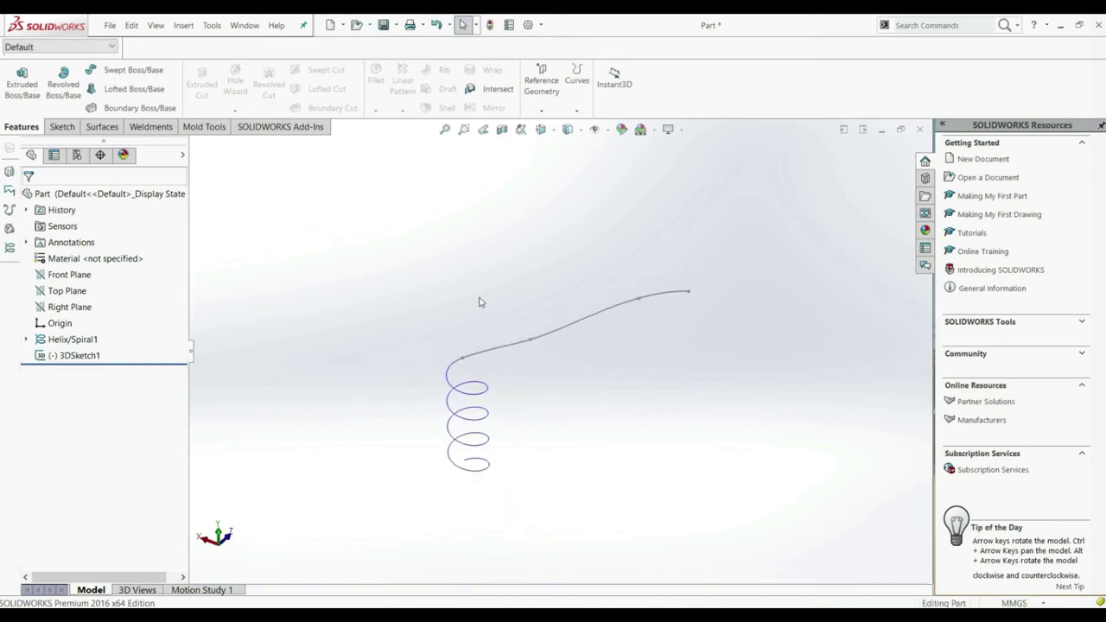
click(582, 95)
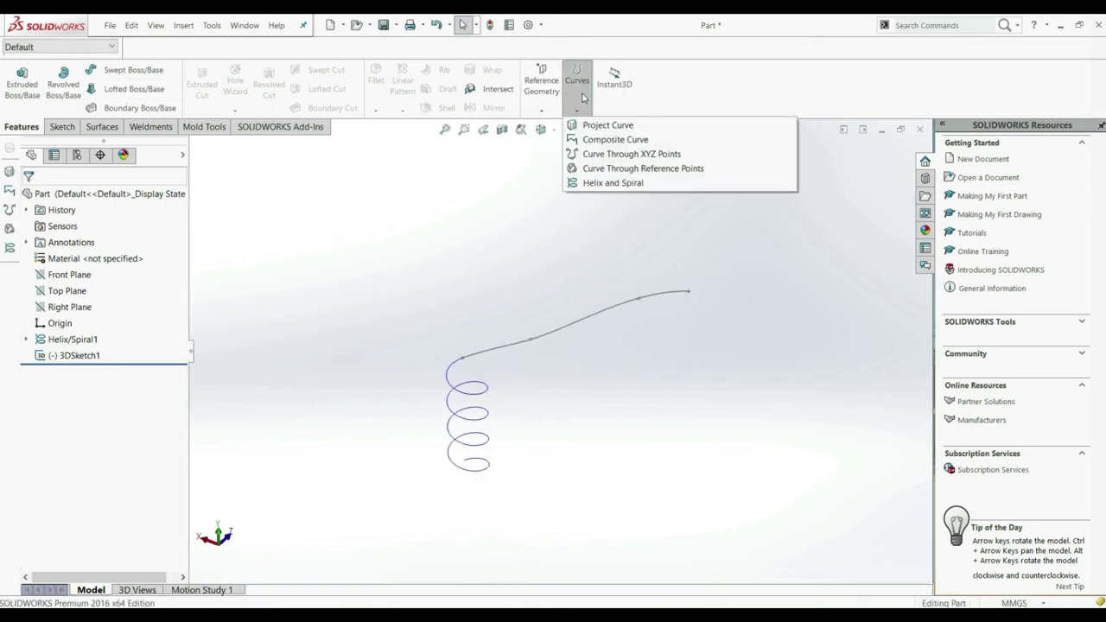
click(596, 141)
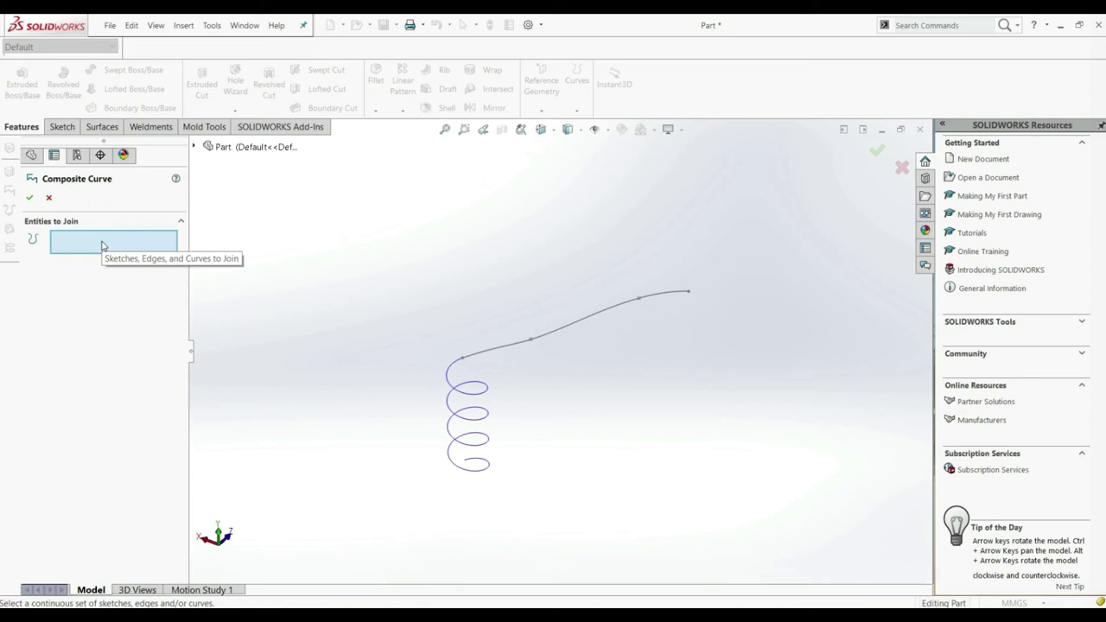
scroll(513, 372, down, 2)
click(498, 348)
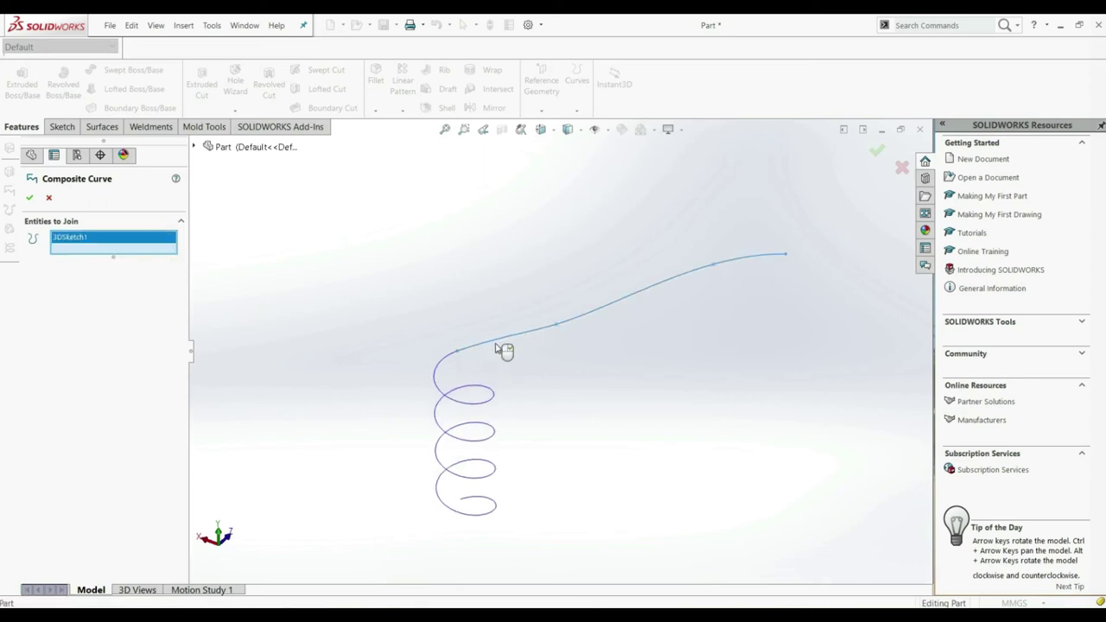
click(435, 369)
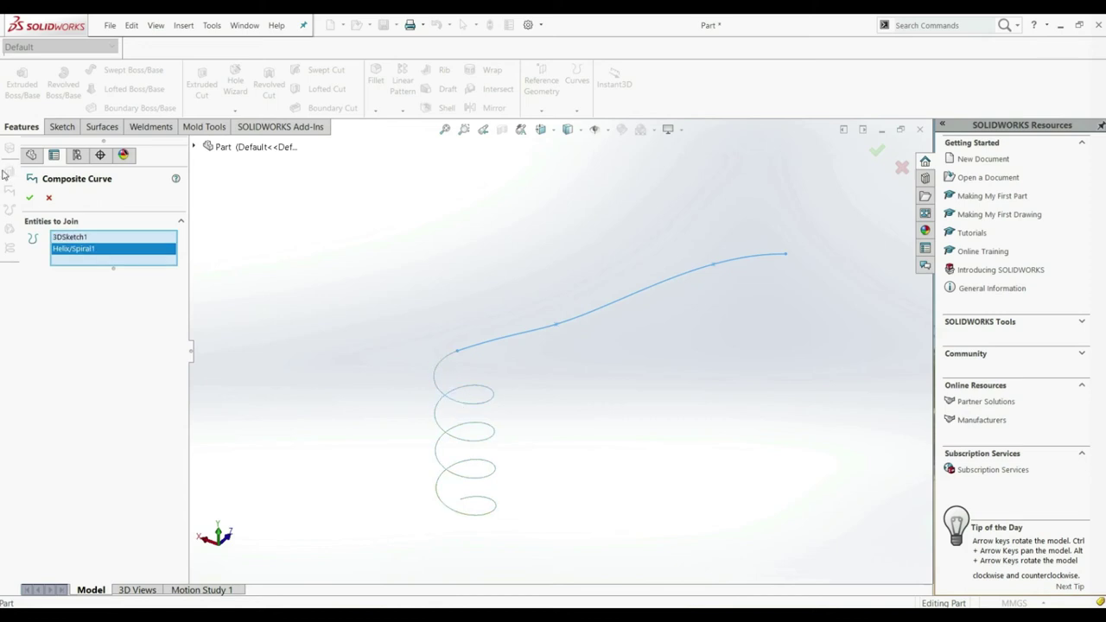
click(29, 196)
click(447, 365)
scroll(456, 370, down, 3)
scroll(517, 371, up, 3)
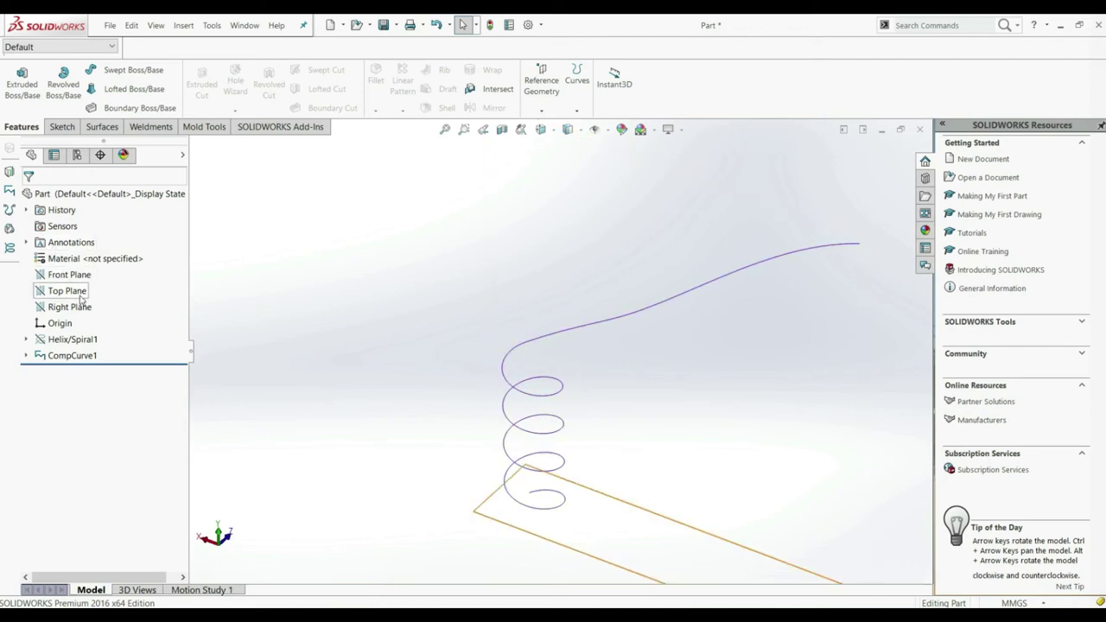
Expand the composite curve in the feature tree and examine the 3D sketch it contains
click(26, 355)
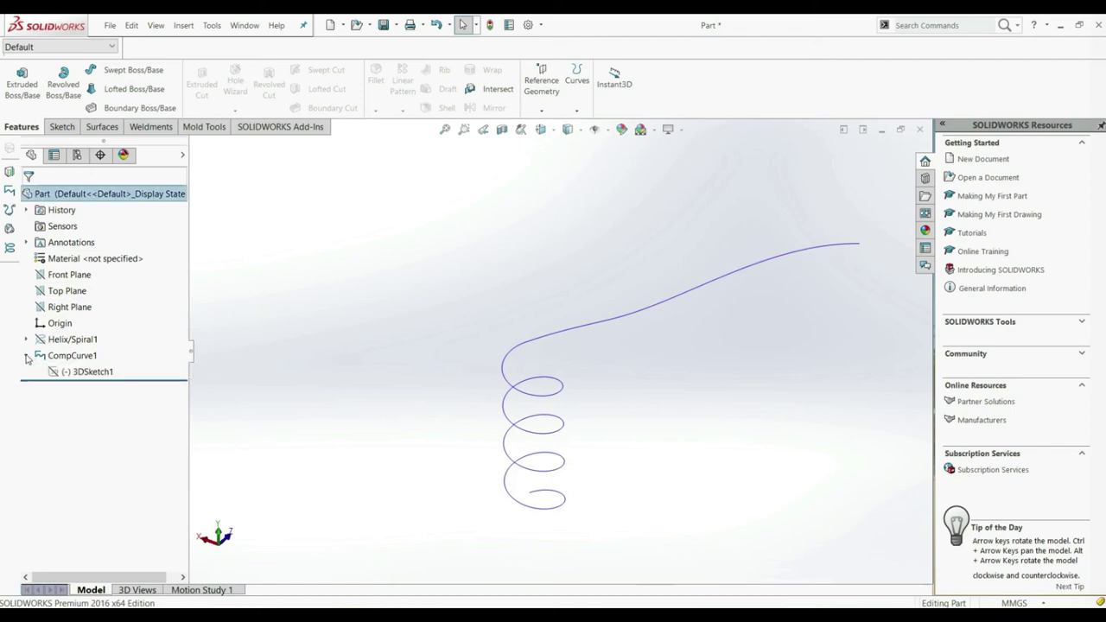
click(87, 371)
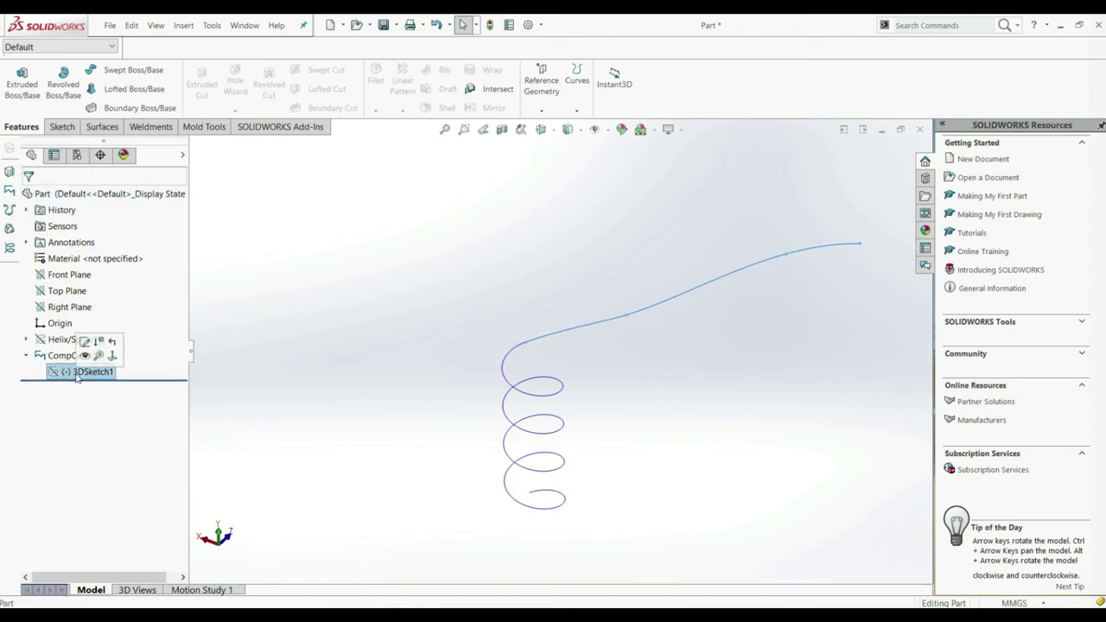
click(296, 377)
Sweep a solid circular profile of 50 mm diameter along the composite curve
scroll(569, 350, up, 3)
scroll(628, 320, down, 3)
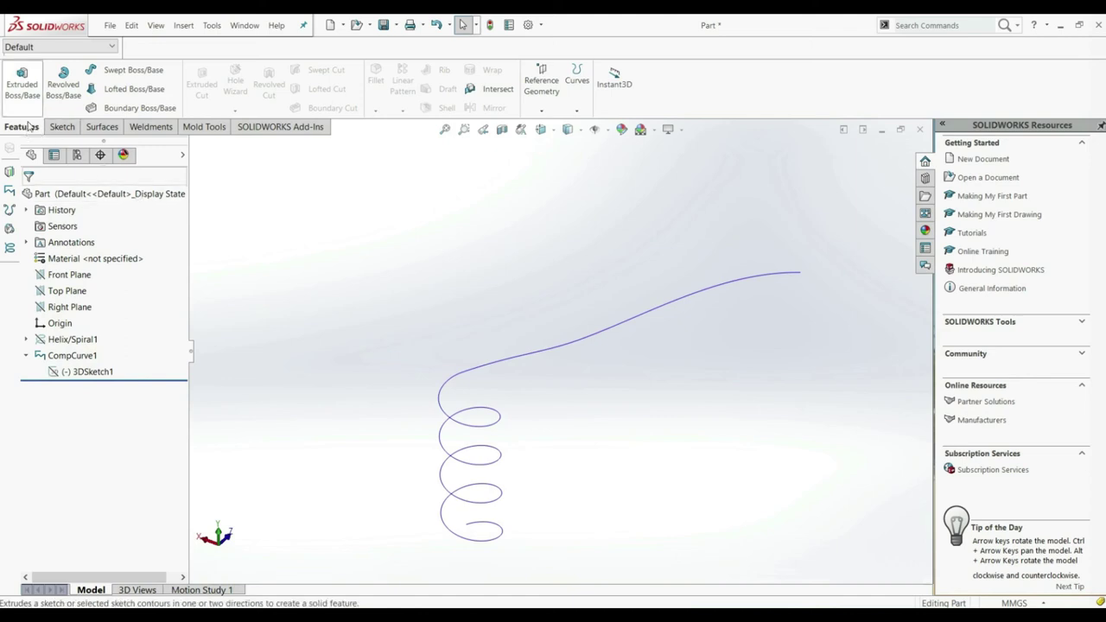
click(114, 74)
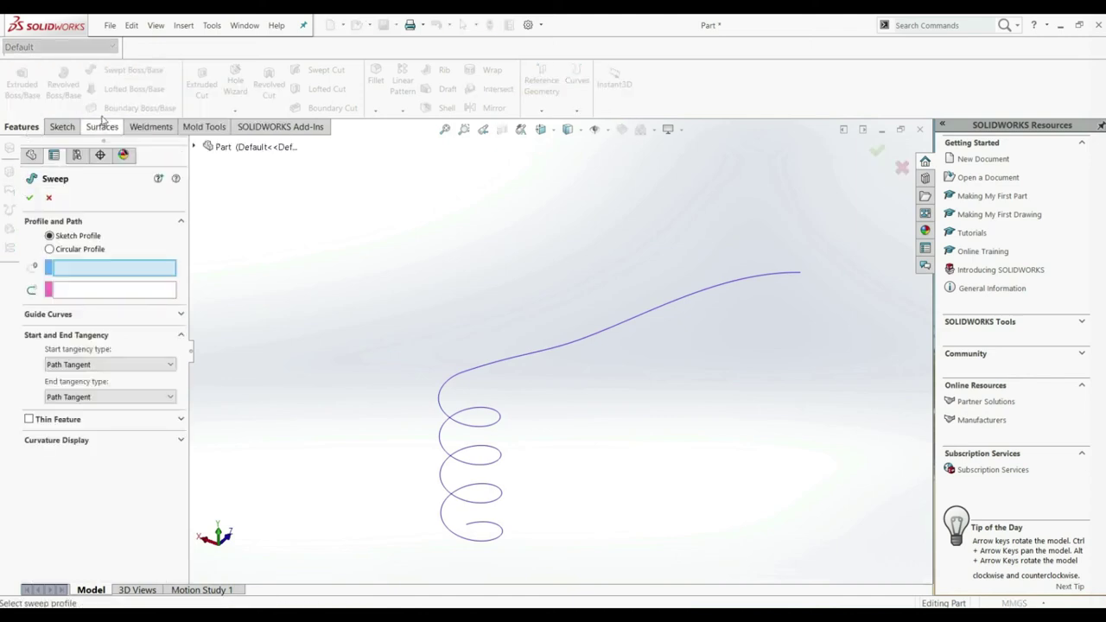
click(86, 248)
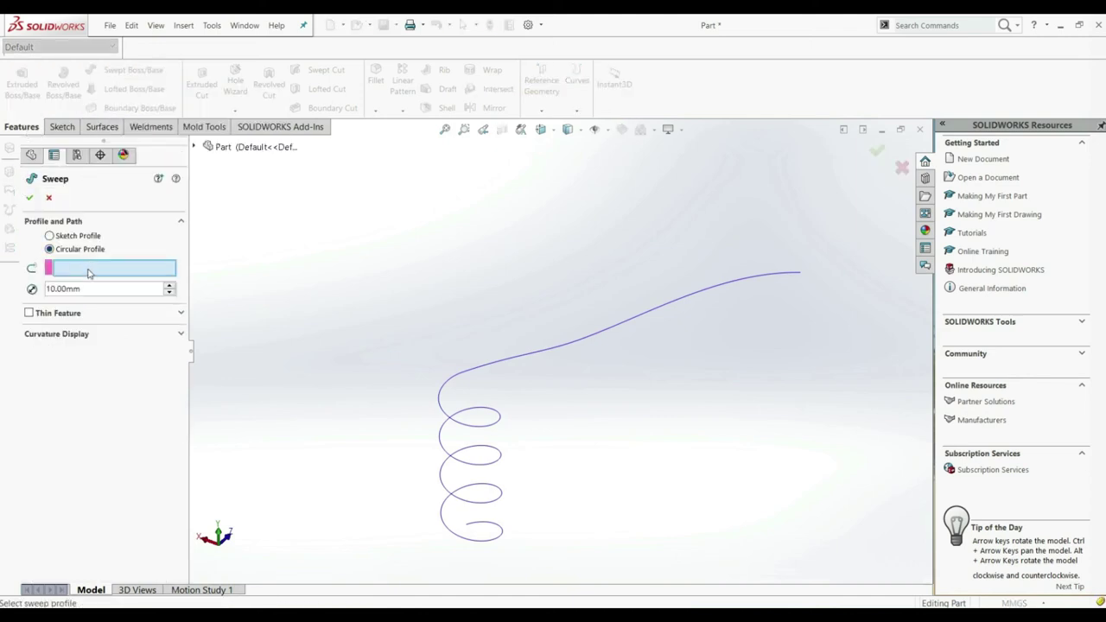
click(529, 352)
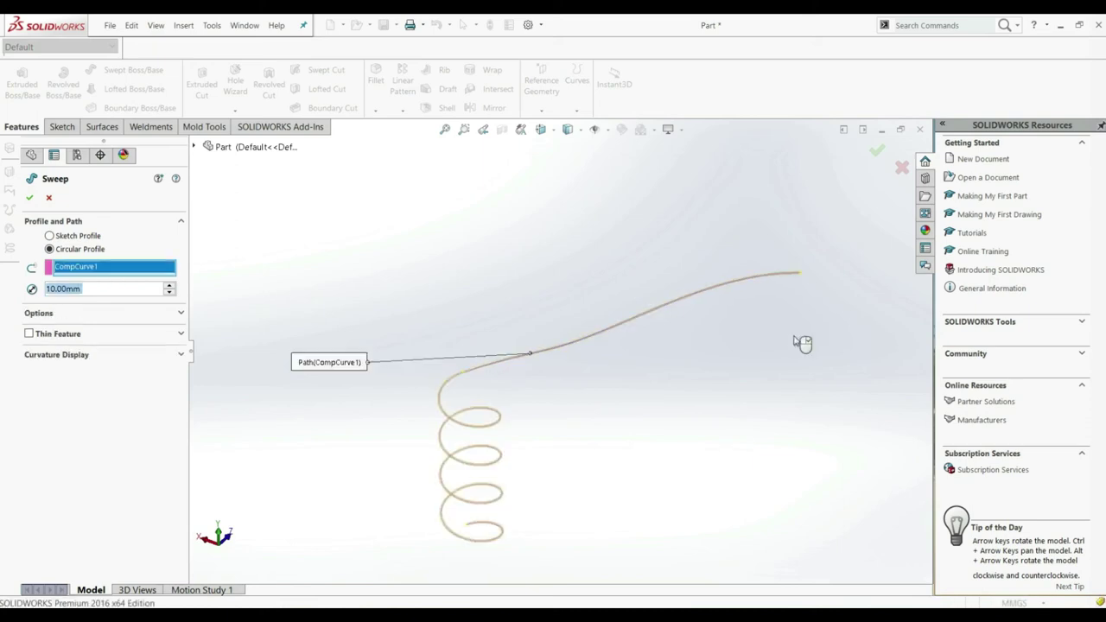
click(170, 285)
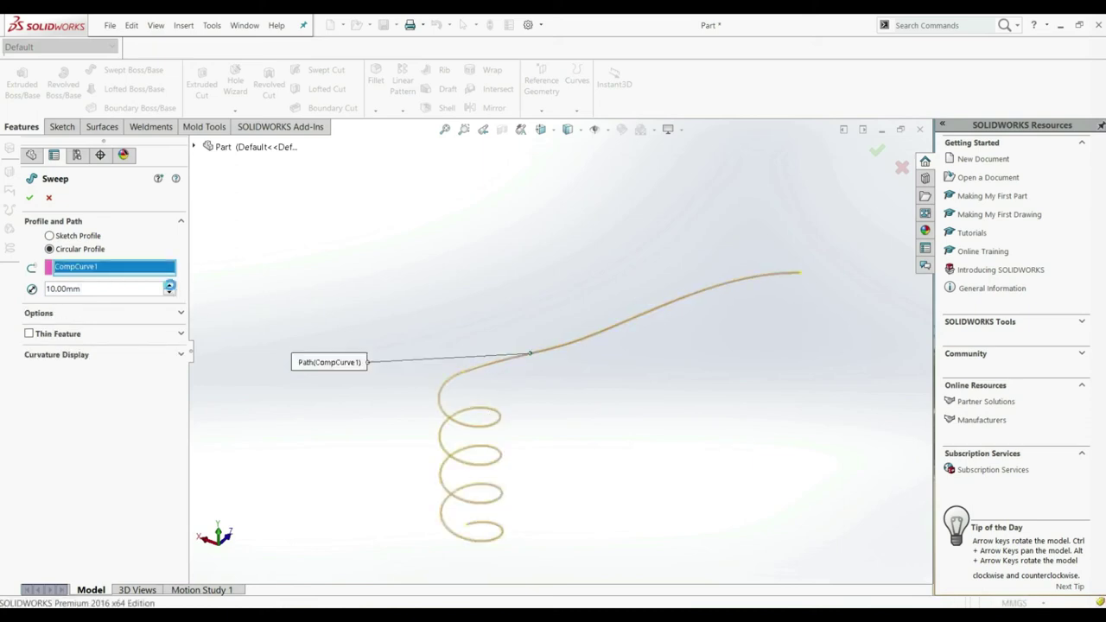
click(170, 285)
click(170, 285)
click(170, 285)
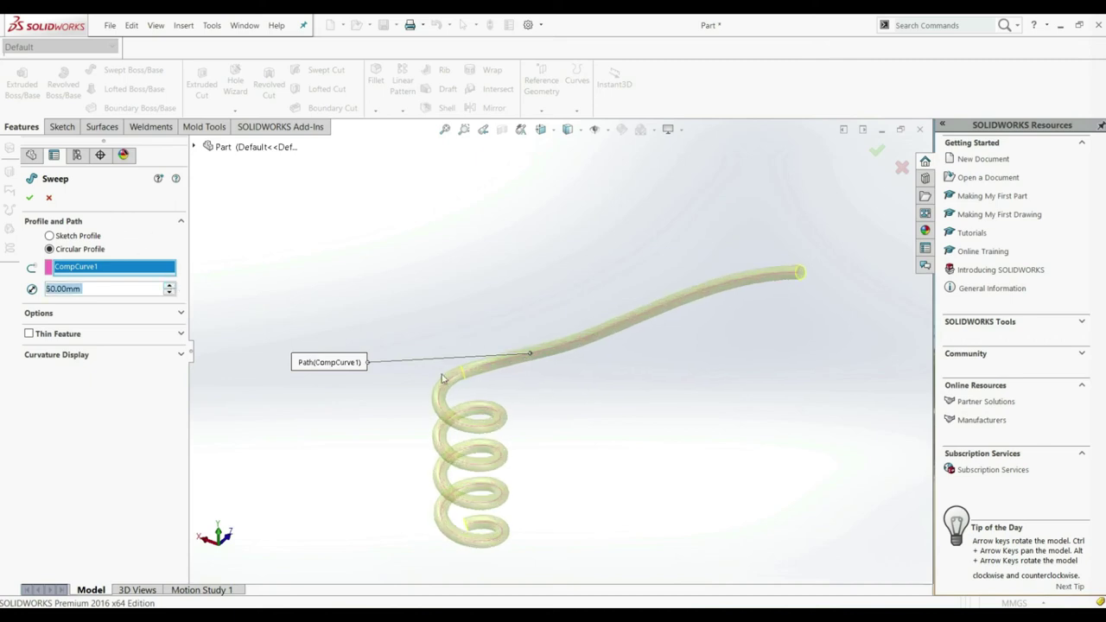
click(29, 197)
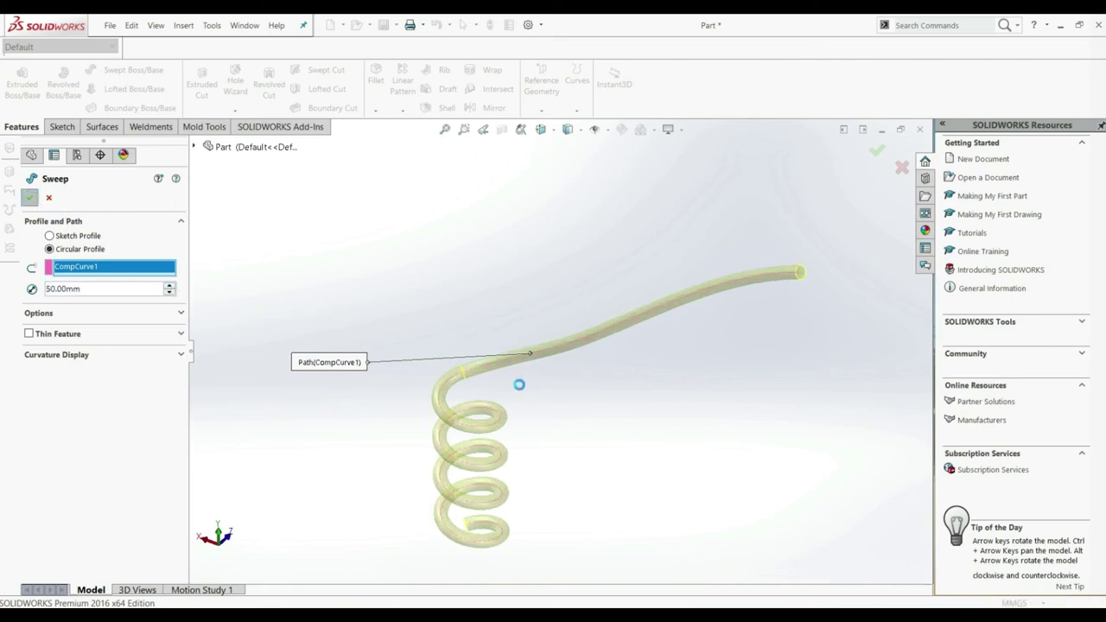
Hide the composite curve that runs through the swept body
scroll(527, 454, down, 1)
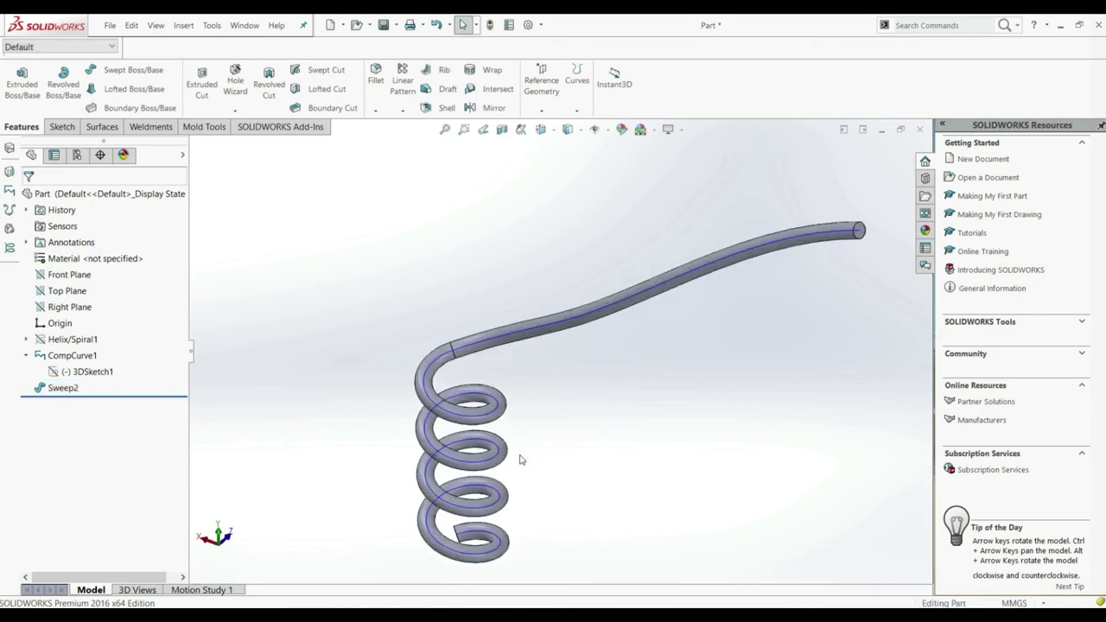
click(486, 348)
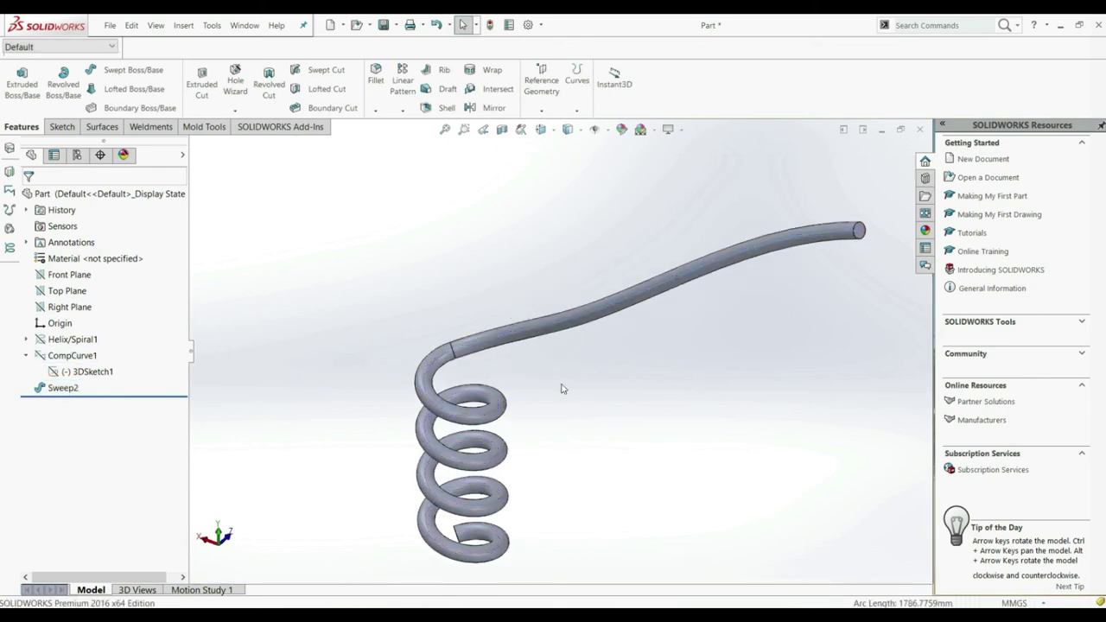
middle_drag(545, 486, 530, 460)
scroll(531, 460, up, 4)
scroll(595, 345, down, 3)
scroll(582, 420, up, 1)
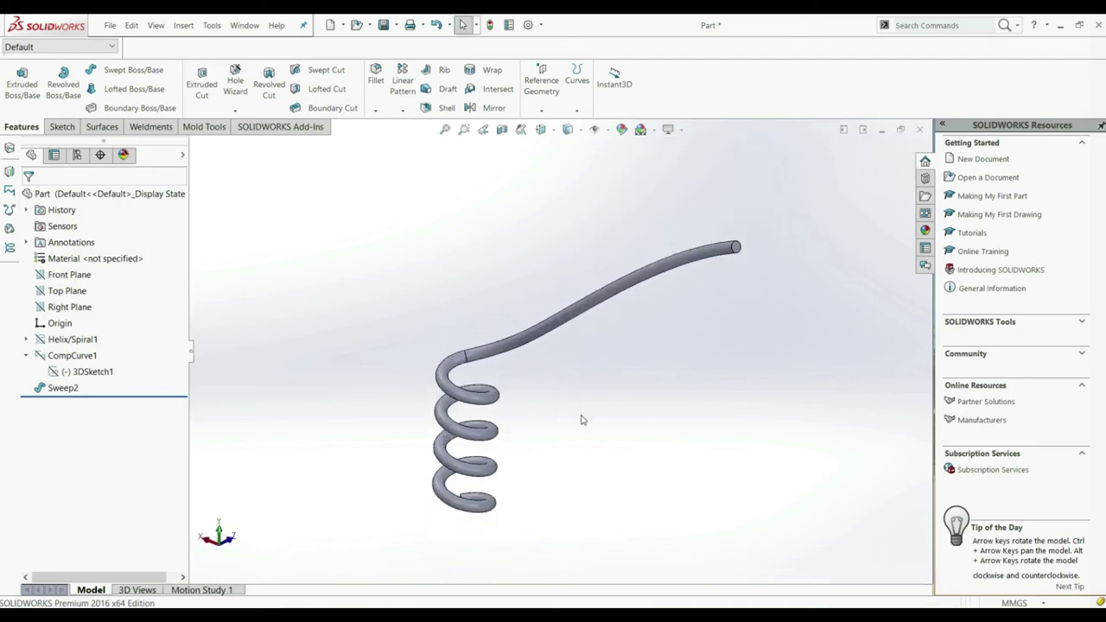